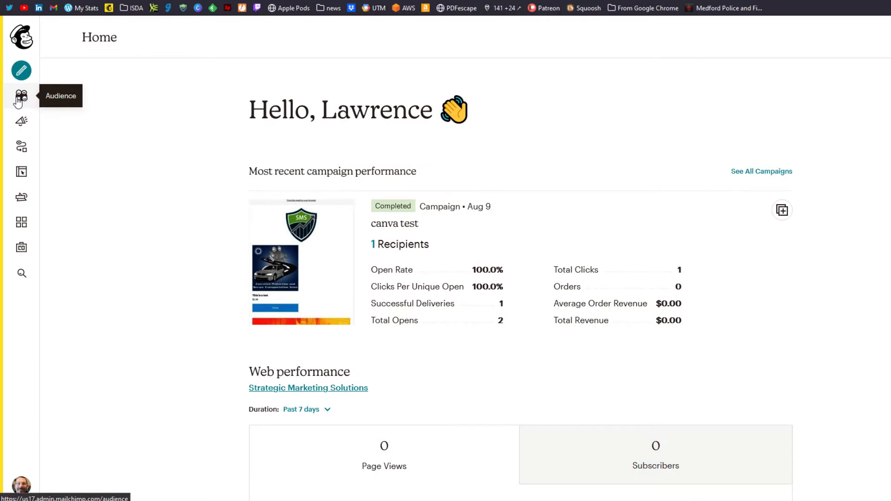
# Open the draft 'Untitled survey' from the audience's Surveys list.
pyautogui.click(23, 97)
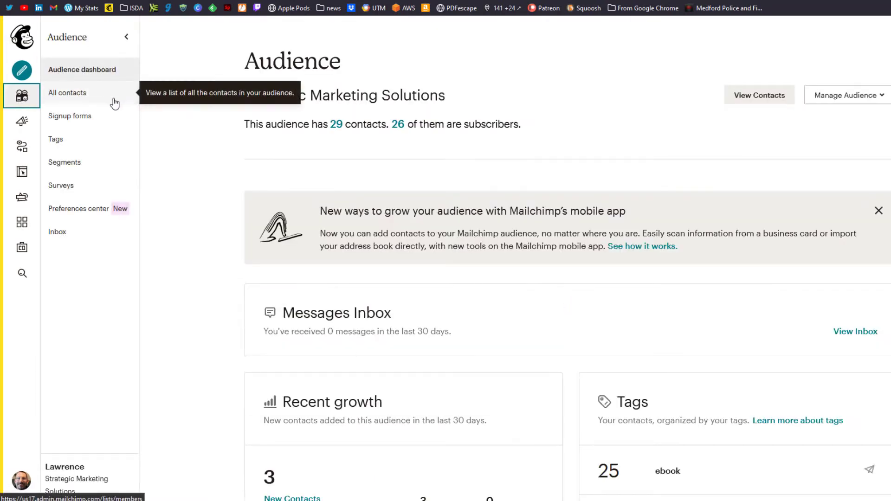
pyautogui.click(65, 187)
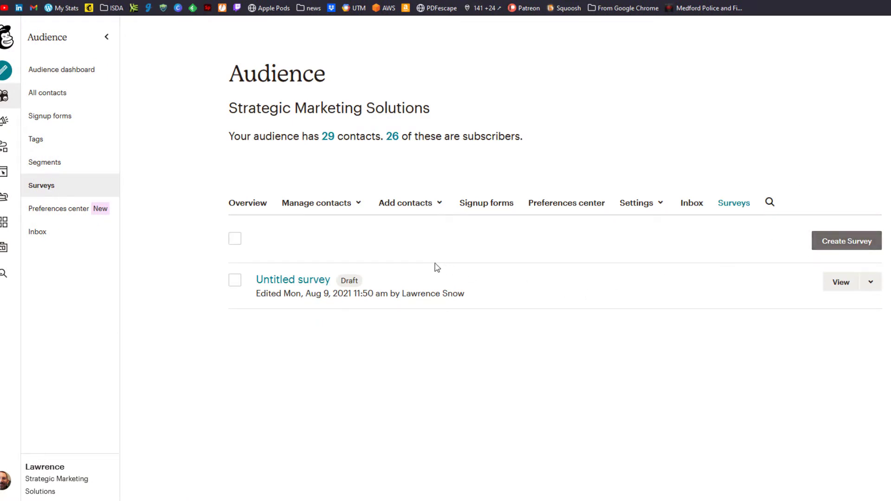
pyautogui.click(289, 281)
# Enter Edit Survey and scroll down to the agreement-scale and giveaway email questions.
pyautogui.click(568, 243)
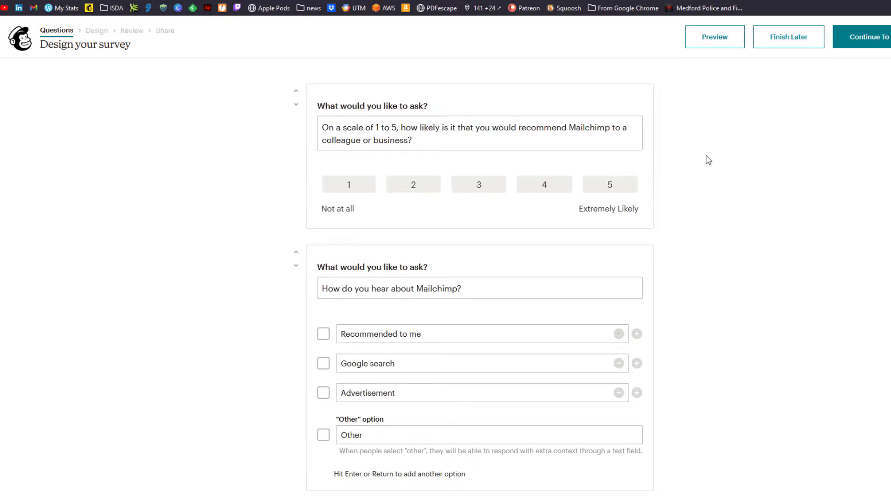
pyautogui.scroll(-3, 518, 203)
pyautogui.scroll(-4, 518, 205)
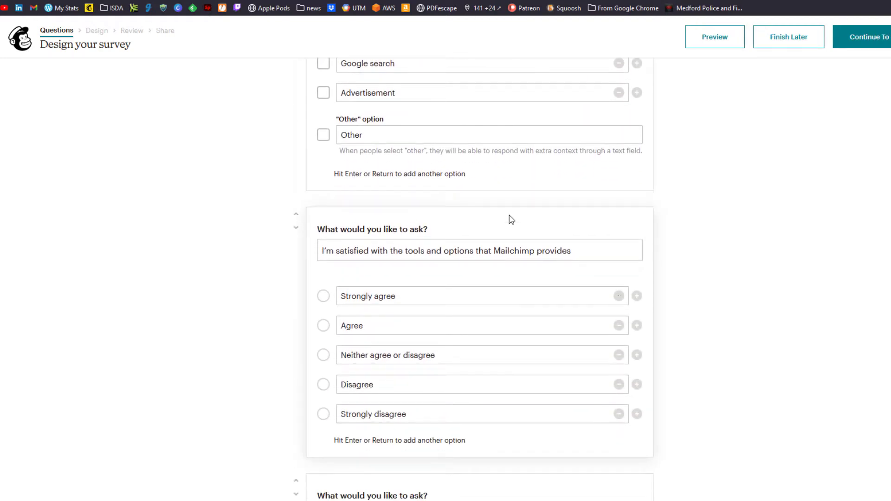
pyautogui.scroll(-1, 512, 220)
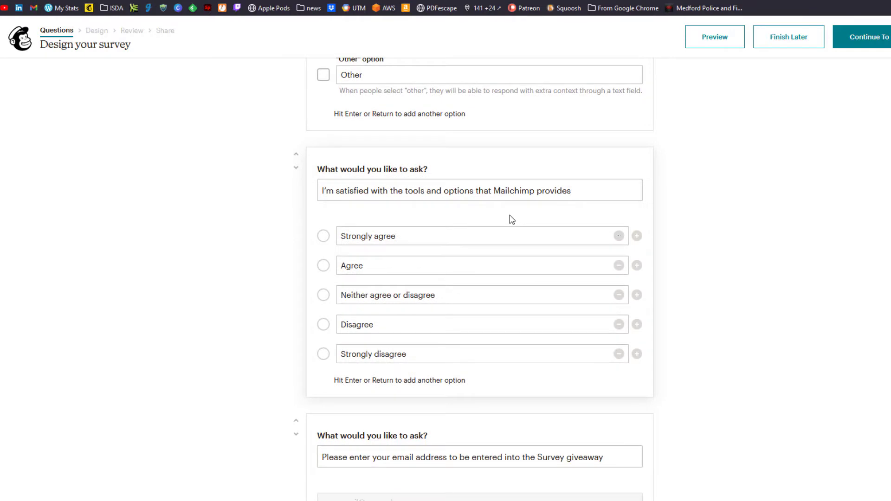
pyautogui.scroll(9, 512, 220)
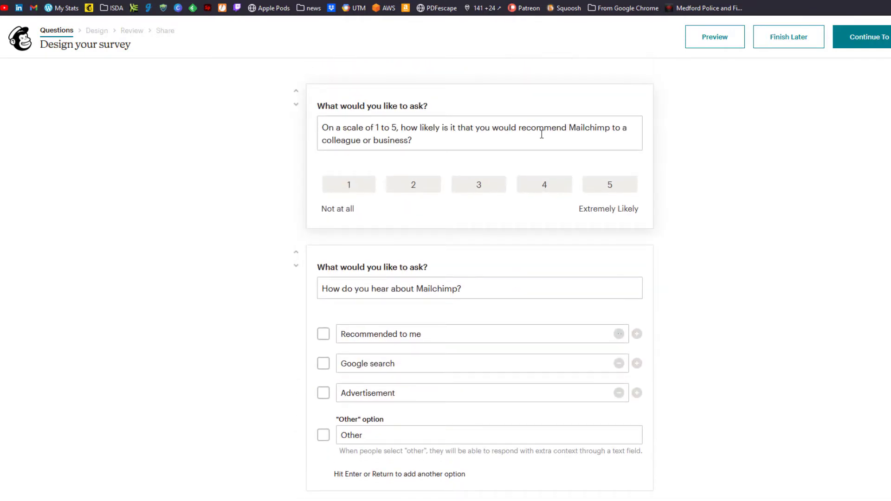
pyautogui.scroll(-2, 505, 132)
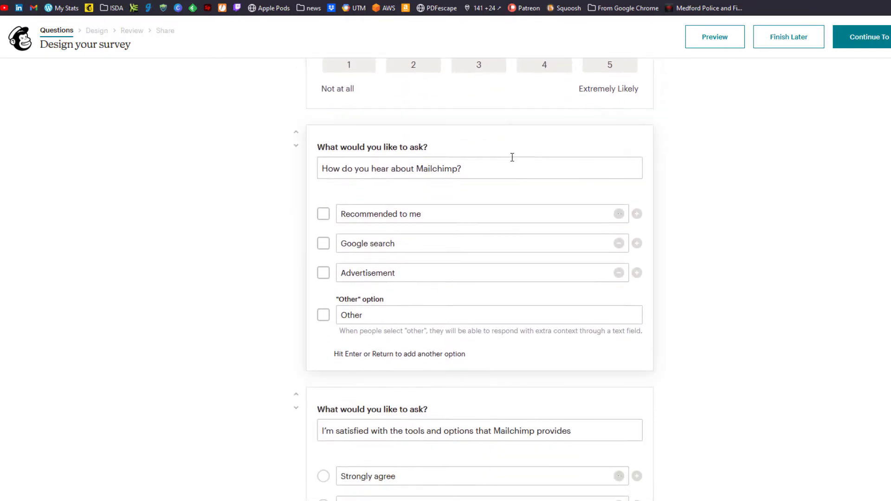
pyautogui.scroll(-4, 510, 218)
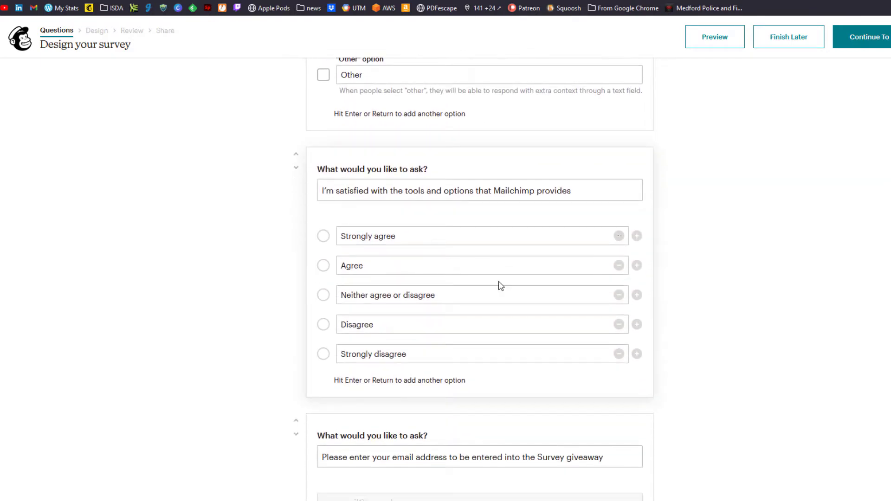
pyautogui.scroll(-3, 501, 286)
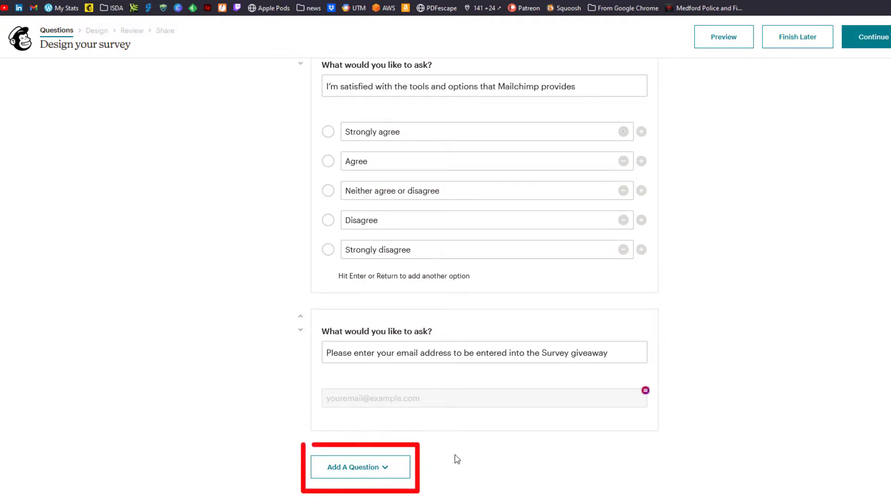
# Add a radio-button question asking about skill level with understanding Mailchimp.
pyautogui.click(386, 471)
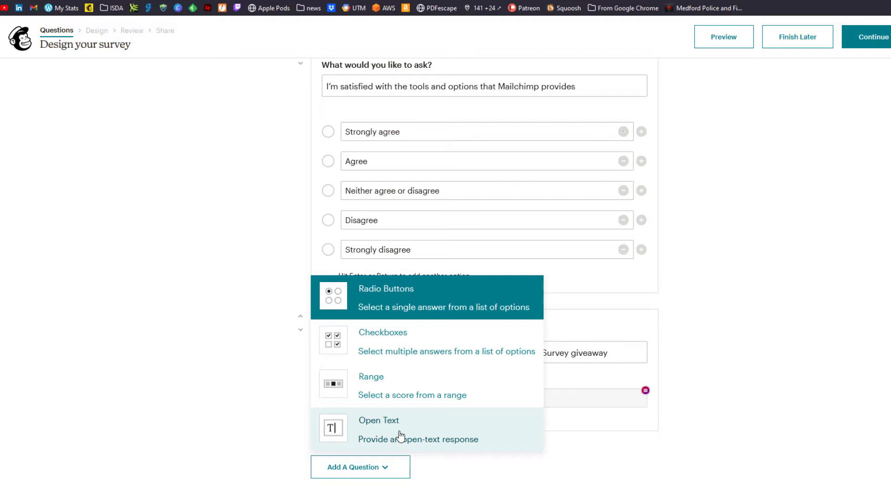
pyautogui.click(377, 292)
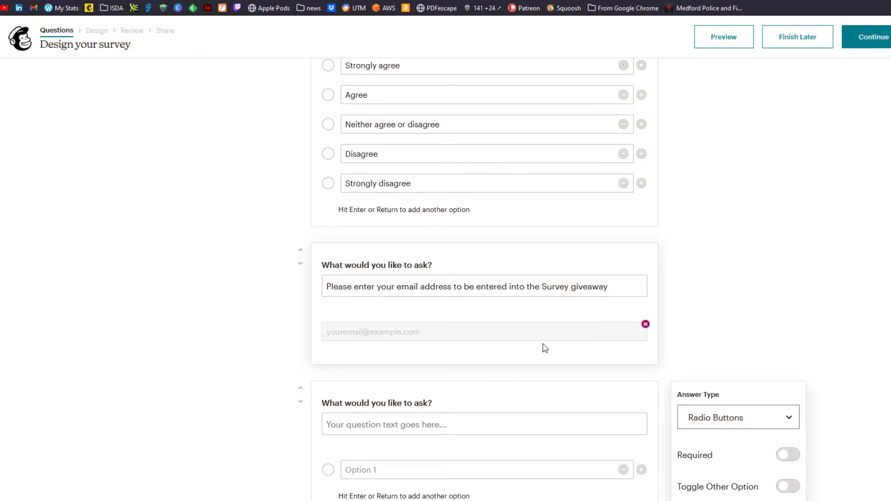
pyautogui.click(445, 423)
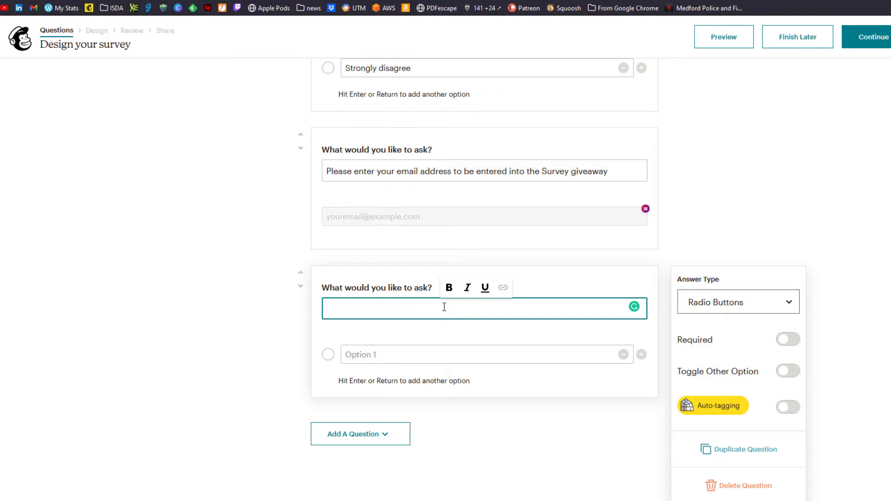
pyautogui.write('What is y')
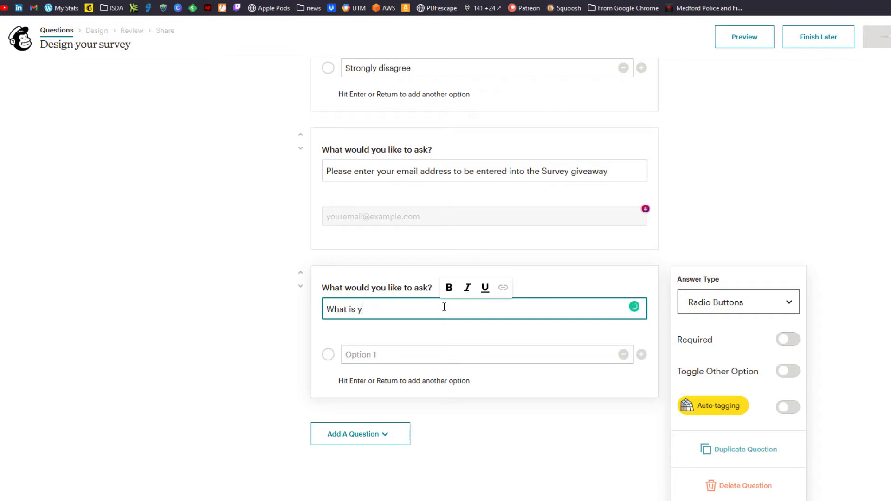
pyautogui.write('our sj')
pyautogui.press('BackSpace')
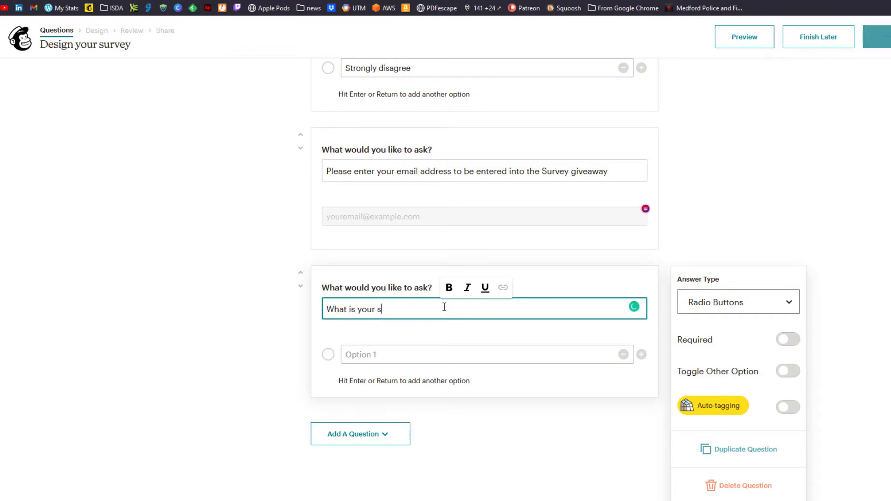
pyautogui.write('kill level with Mailchimp?')
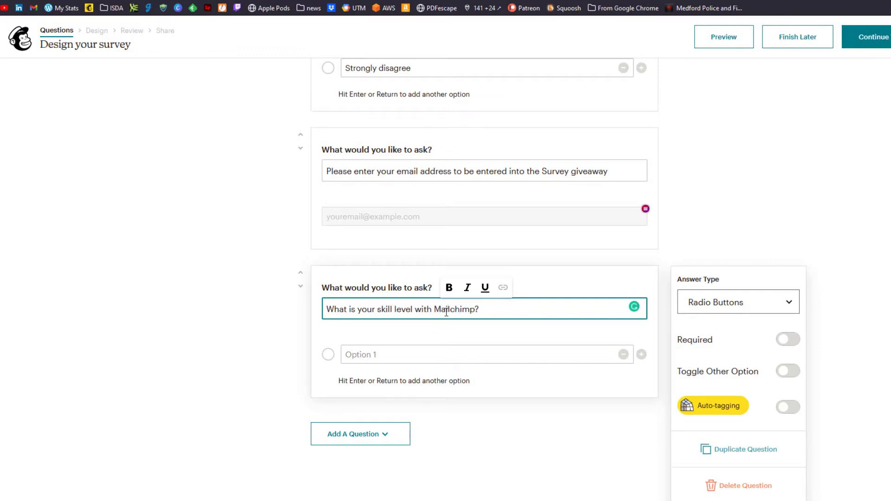
pyautogui.write('understanding')
# Give the question three answers: Novice/Beginner, Intermediate and Advanced.
pyautogui.click(399, 354)
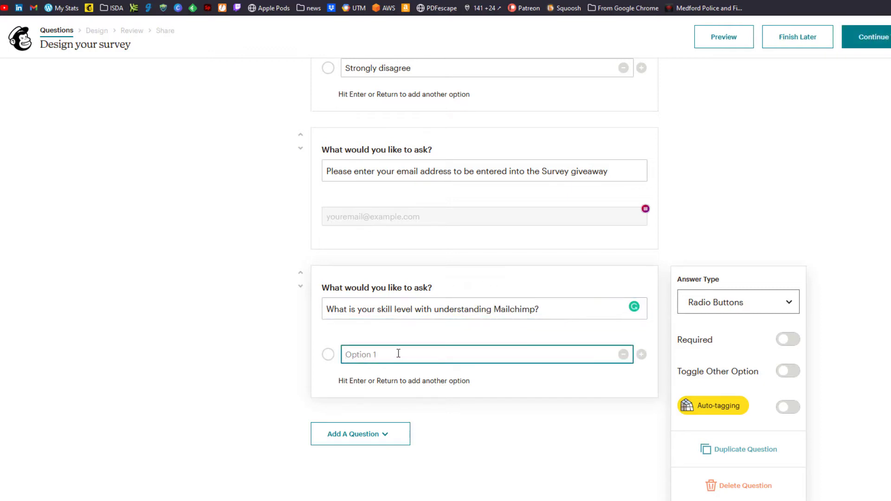
pyautogui.write('Novice/Beginner')
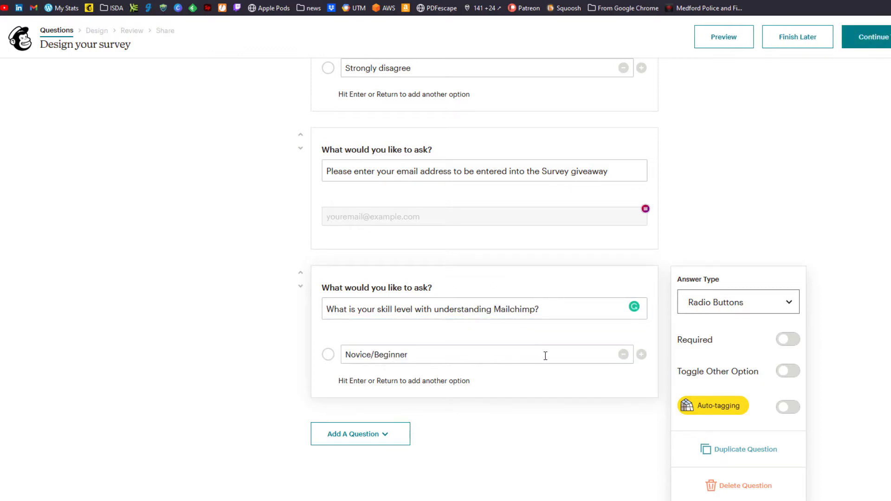
pyautogui.click(641, 356)
pyautogui.write('I')
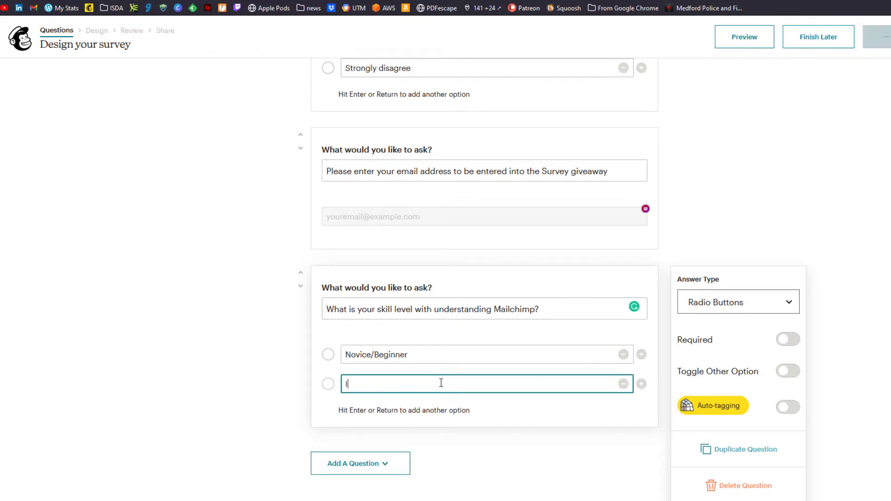
pyautogui.write('ntermediate')
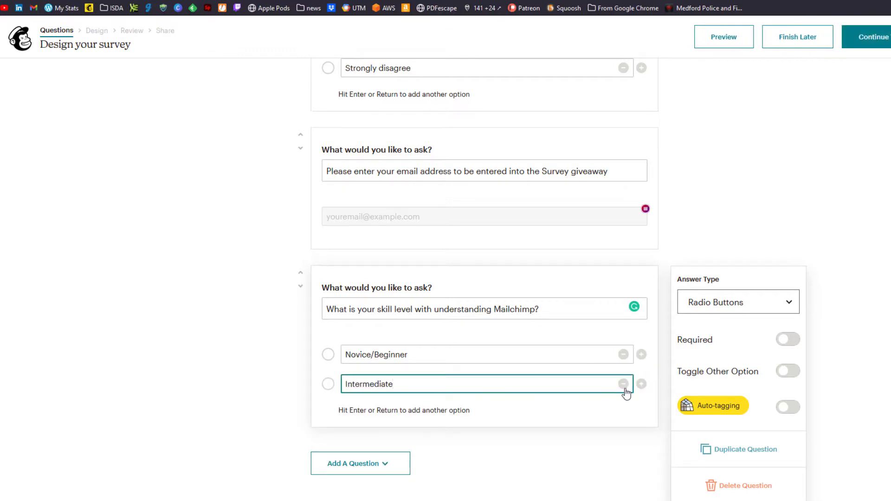
pyautogui.click(641, 384)
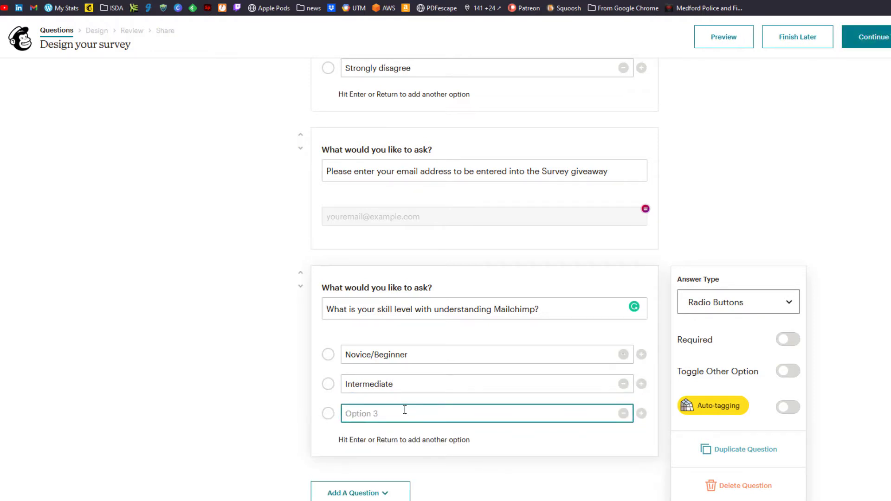
pyautogui.write('Advanced')
pyautogui.scroll(-1, 538, 285)
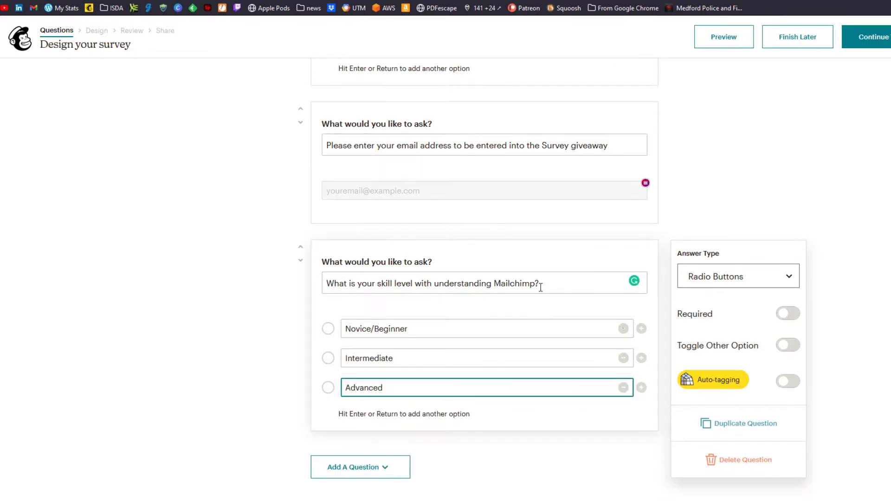
# Keep Radio Buttons as answer type and switch on Required and Auto-tagging for the skill-level question.
pyautogui.click(782, 281)
pyautogui.click(772, 278)
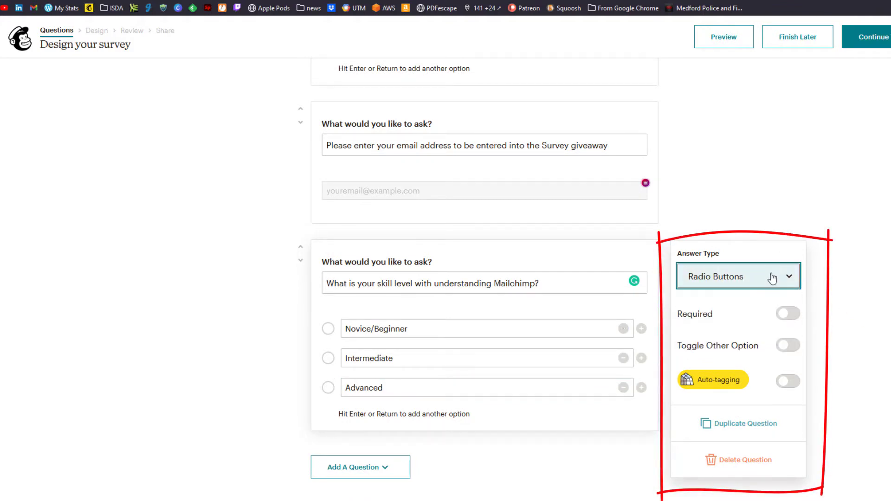
pyautogui.click(799, 314)
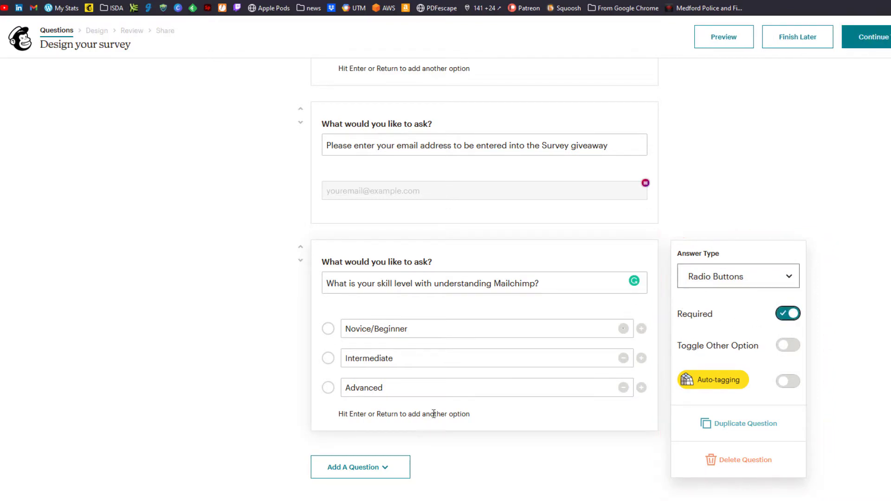
pyautogui.moveTo(711, 385)
pyautogui.click(792, 387)
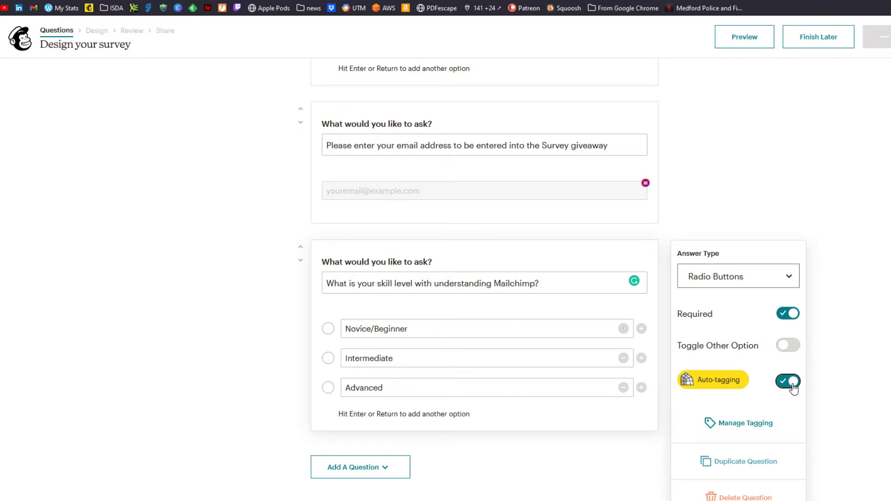
pyautogui.scroll(-1, 884, 391)
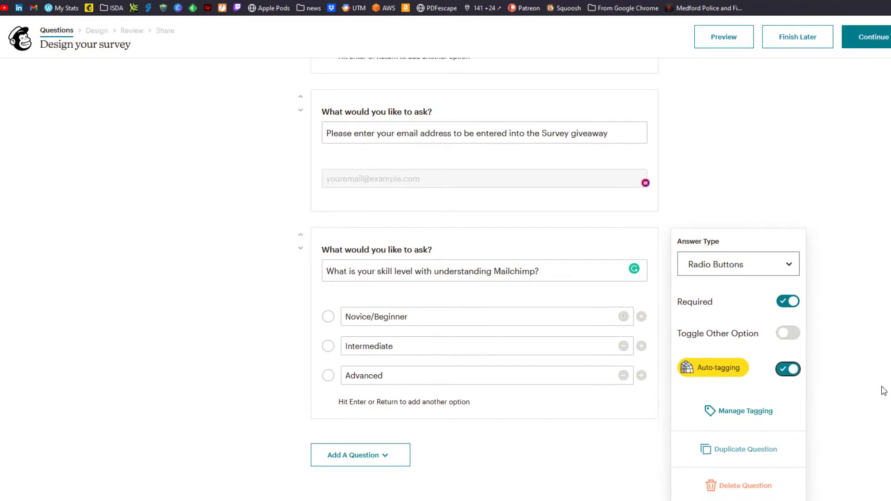
# In Manage Tagging, tag Novice/Beginner answers Novice and create an Intermediate tag for Intermediate.
pyautogui.click(744, 410)
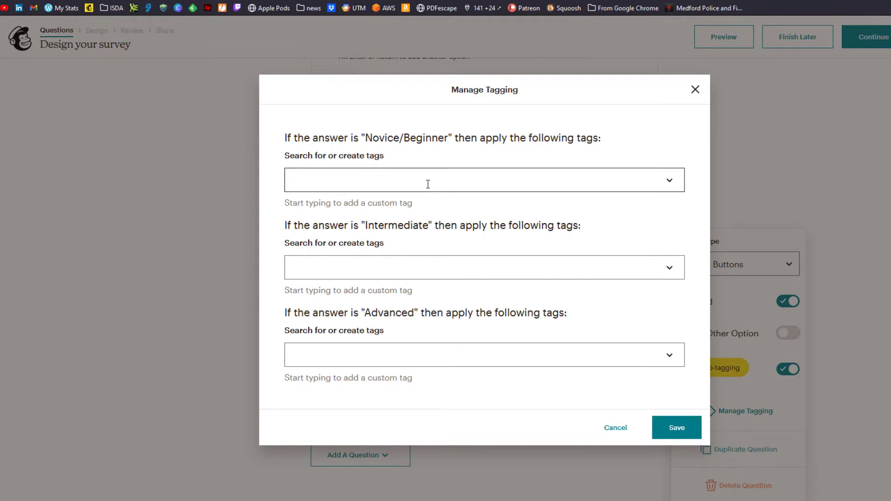
pyautogui.click(330, 185)
pyautogui.write('Novic')
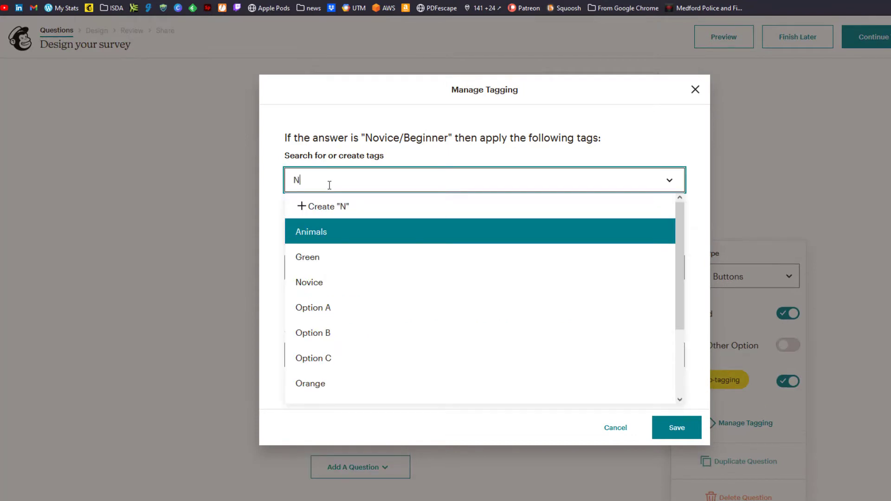
pyautogui.click(333, 228)
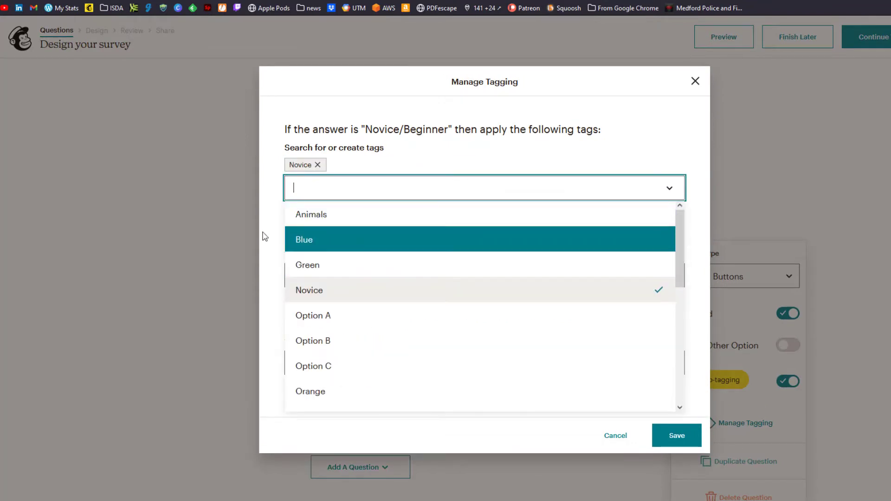
pyautogui.click(313, 270)
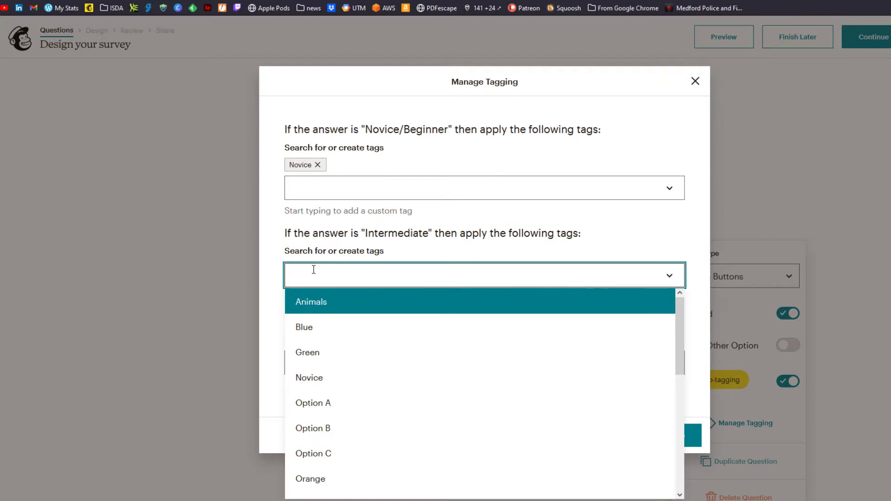
pyautogui.write('Intermediate')
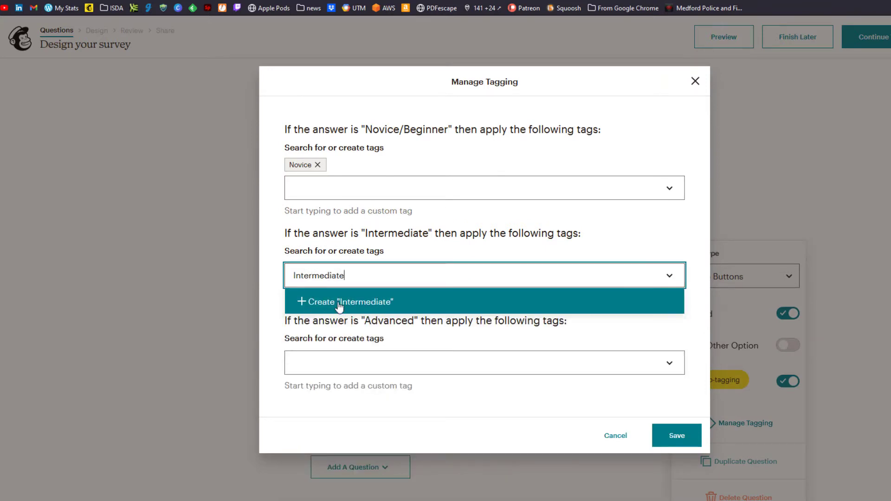
pyautogui.click(339, 302)
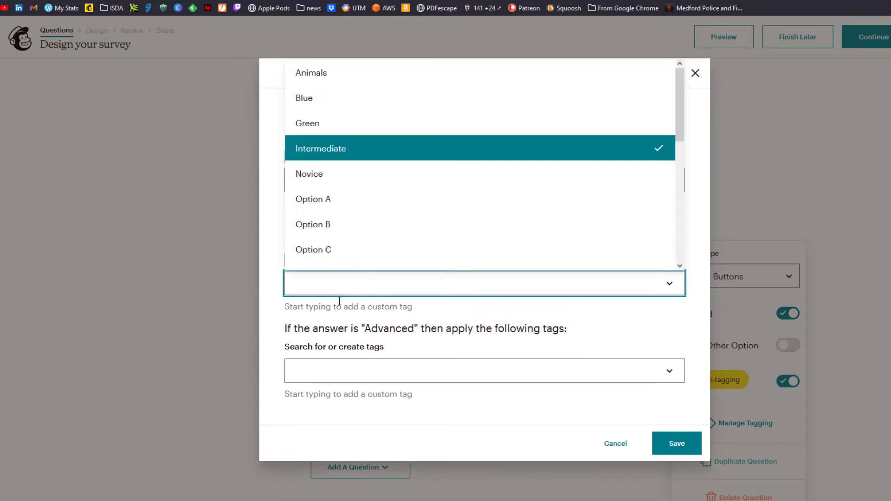
# Create an Advanced tag for the Advanced answer and save the tagging rules.
pyautogui.click(319, 370)
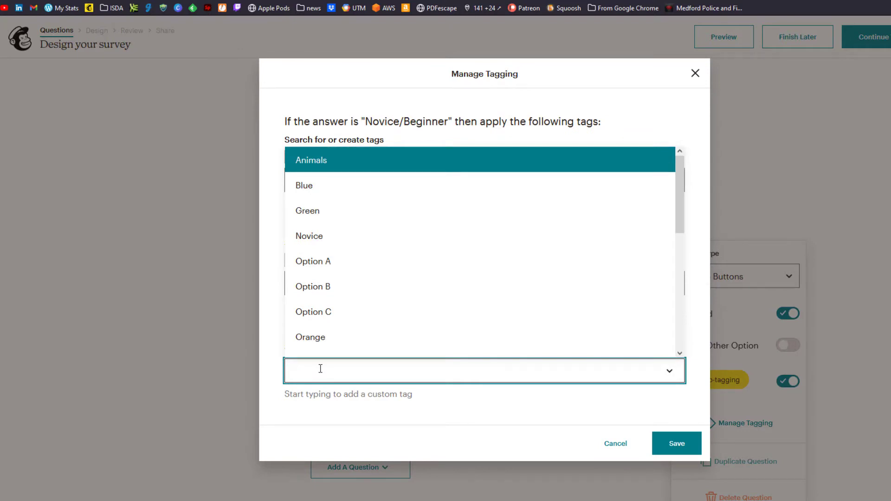
pyautogui.write('Advanced')
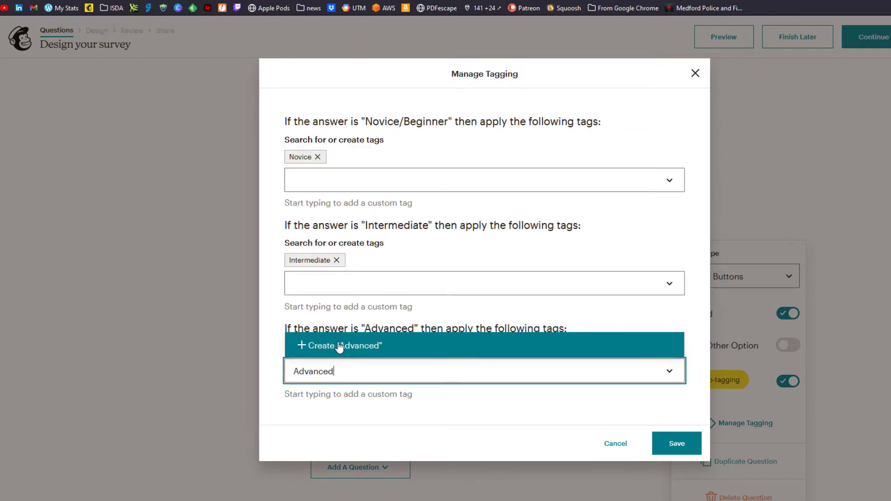
pyautogui.click(340, 346)
pyautogui.click(536, 433)
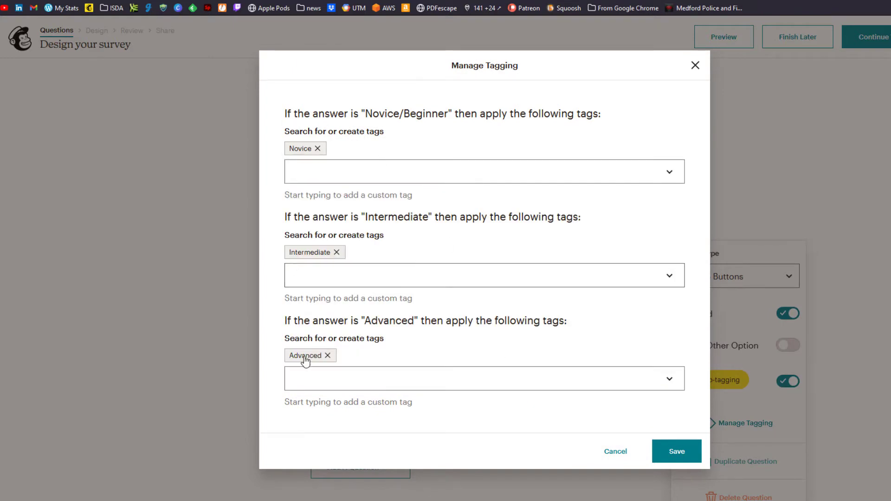
pyautogui.click(671, 453)
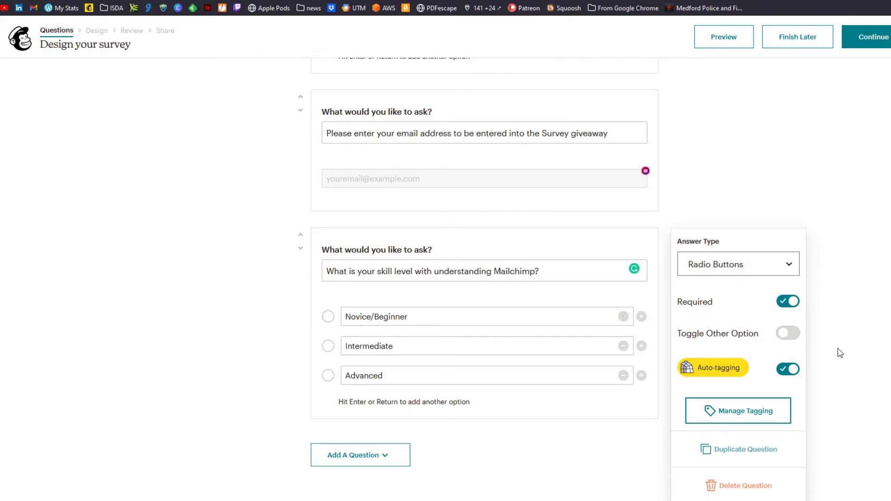
# Select the giveaway email question to show its Email answer-type settings.
pyautogui.scroll(4, 832, 286)
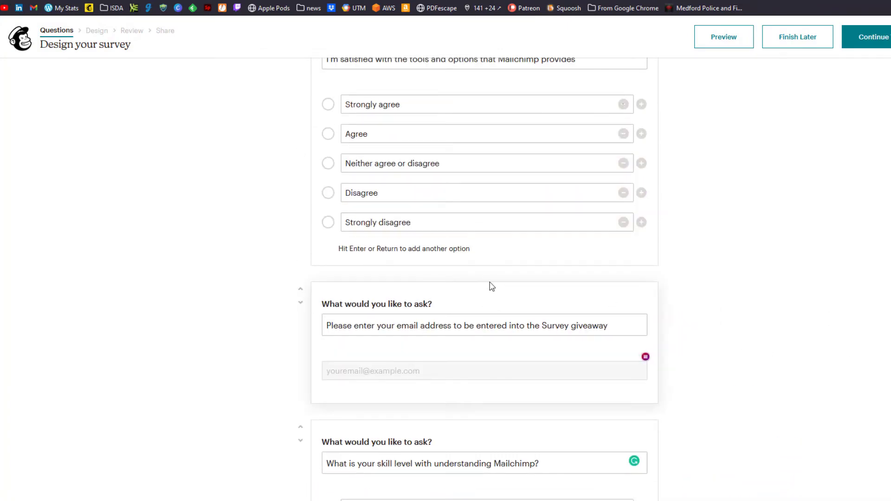
pyautogui.click(512, 302)
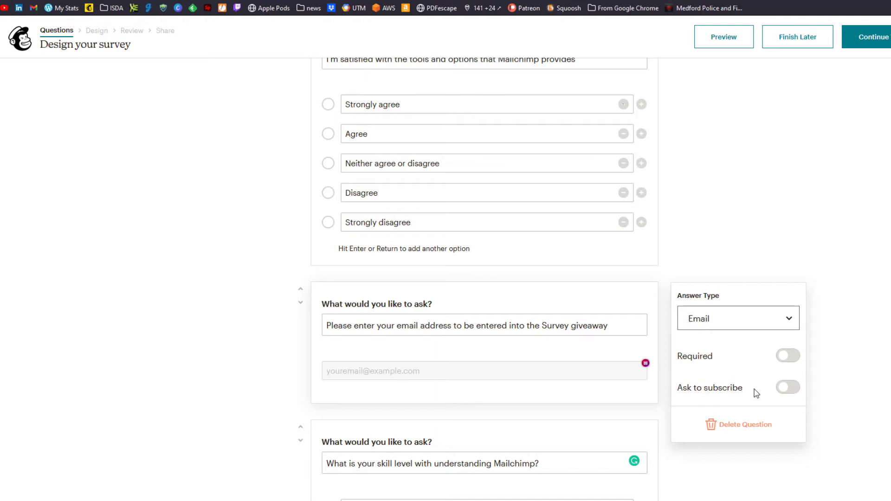
# Turn on Ask to subscribe with the checkbox label 'Please subscribe to the SMS Newsletter'.
pyautogui.click(793, 389)
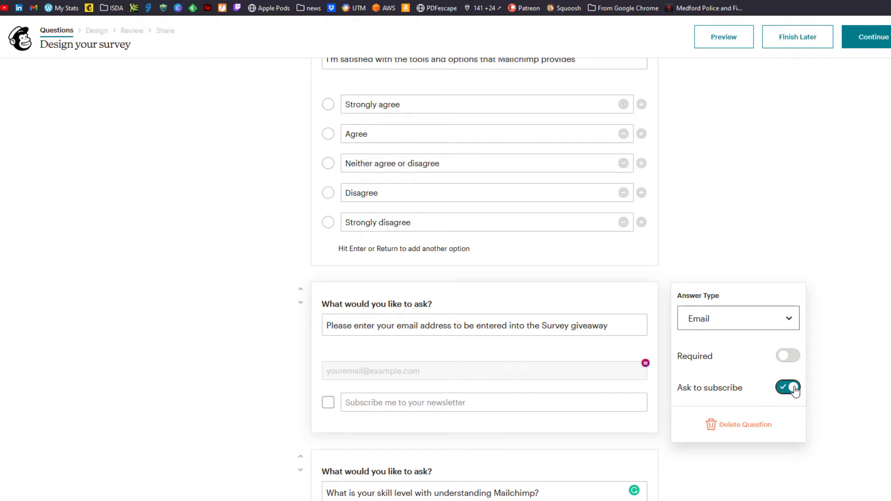
pyautogui.click(432, 402)
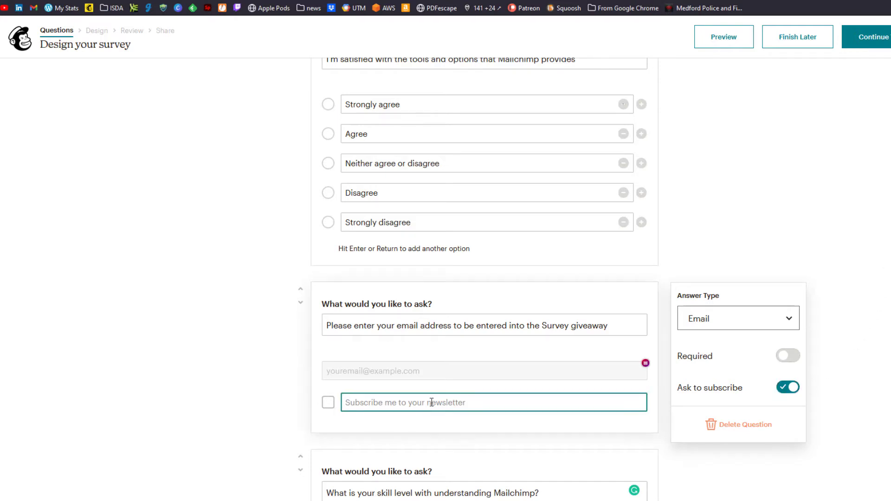
pyautogui.write('Pleas')
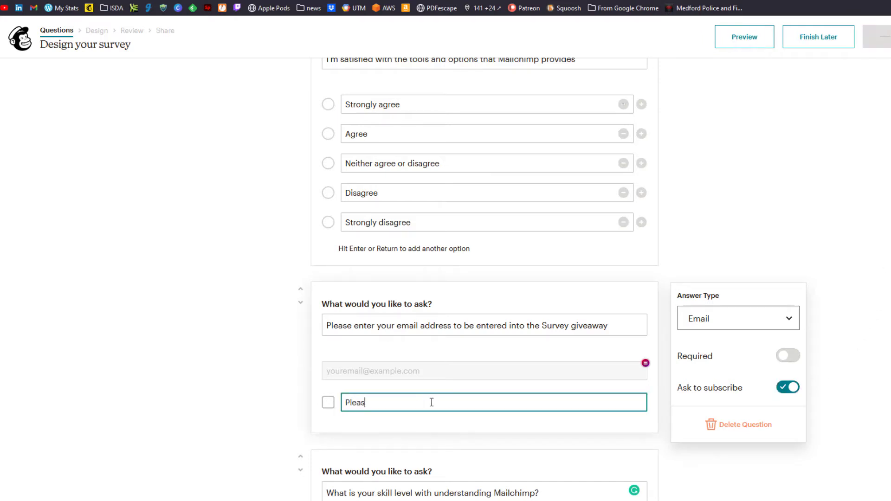
pyautogui.write('e subscribe to the SMS Newslette')
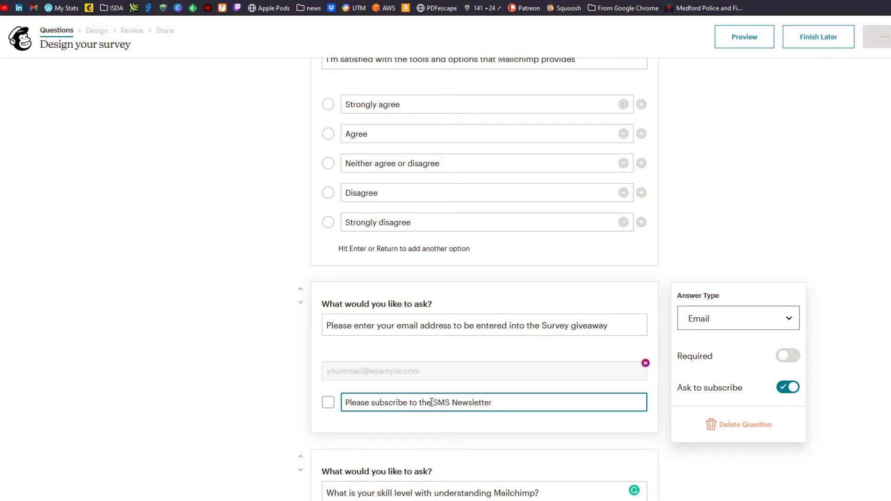
pyautogui.write('r')
pyautogui.click(664, 334)
pyautogui.scroll(3, 674, 295)
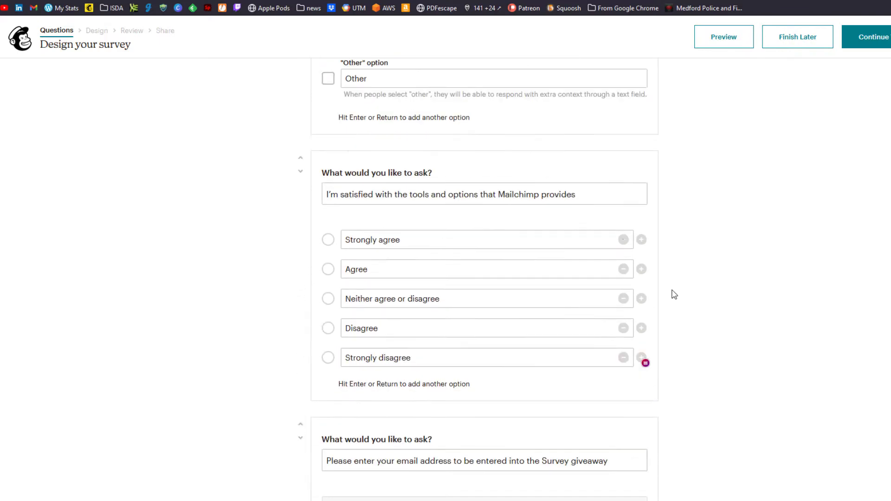
pyautogui.scroll(7, 674, 295)
pyautogui.scroll(1, 674, 295)
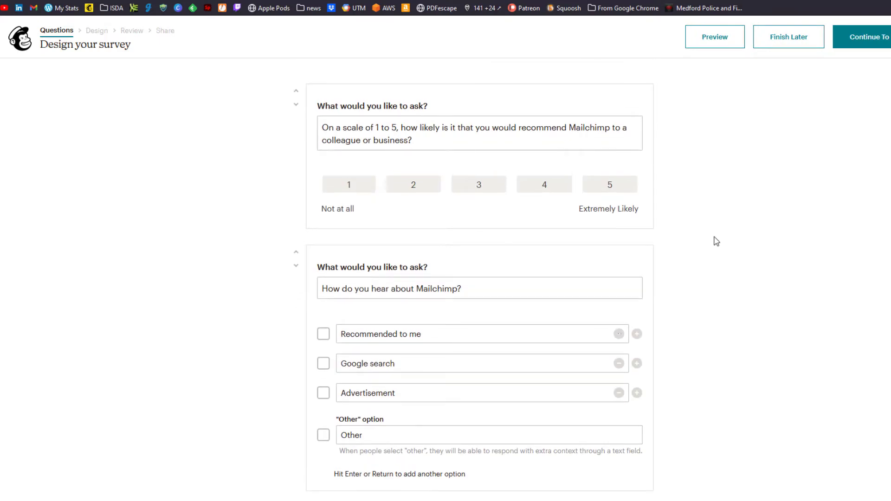
pyautogui.click(718, 36)
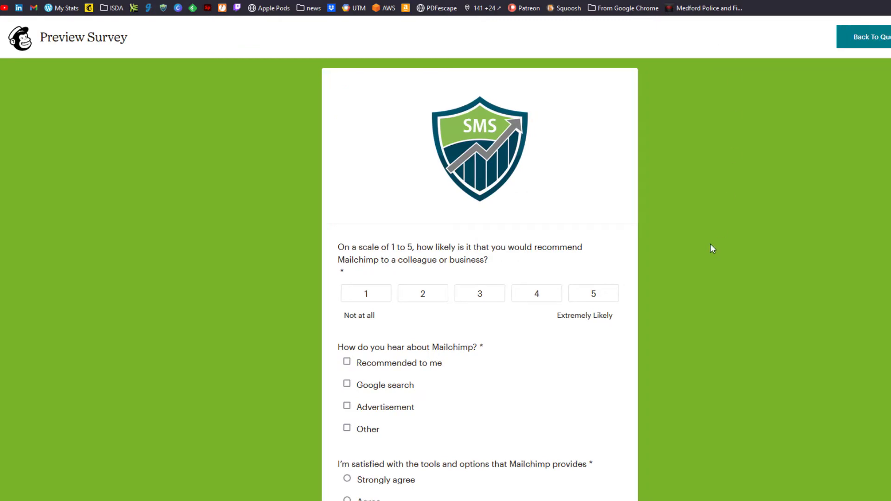
pyautogui.scroll(-6, 713, 249)
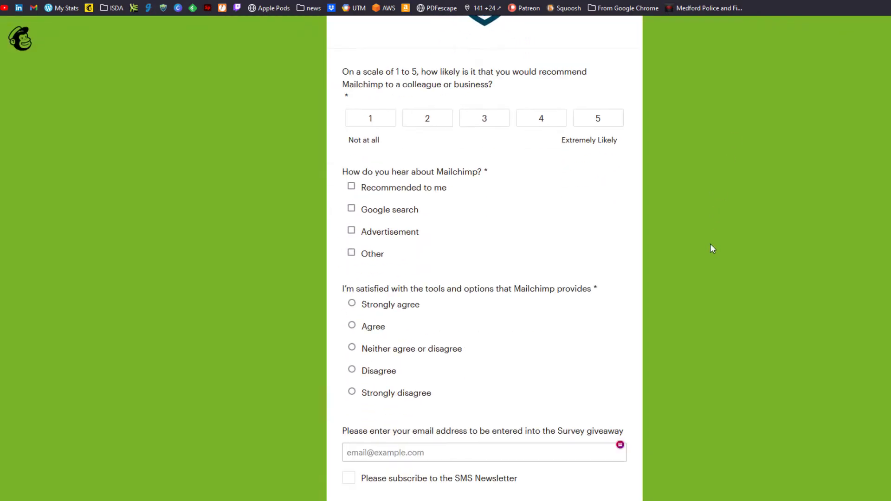
pyautogui.scroll(6, 713, 249)
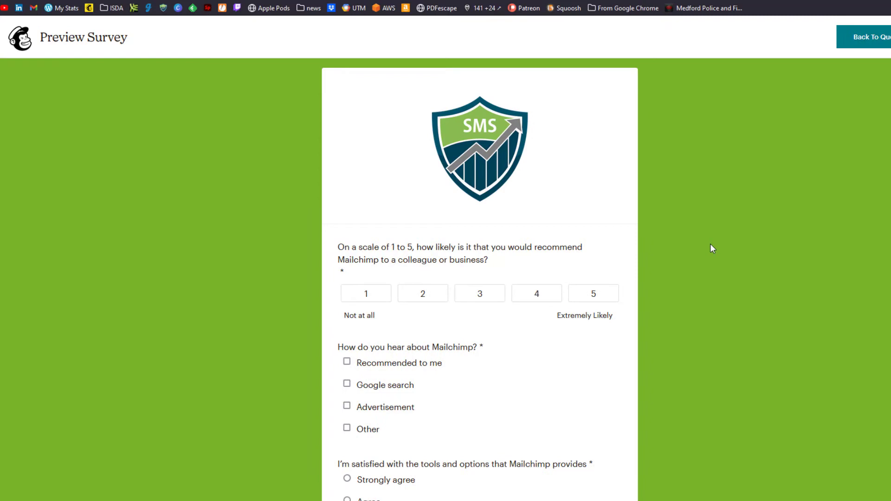
pyautogui.scroll(-8, 712, 248)
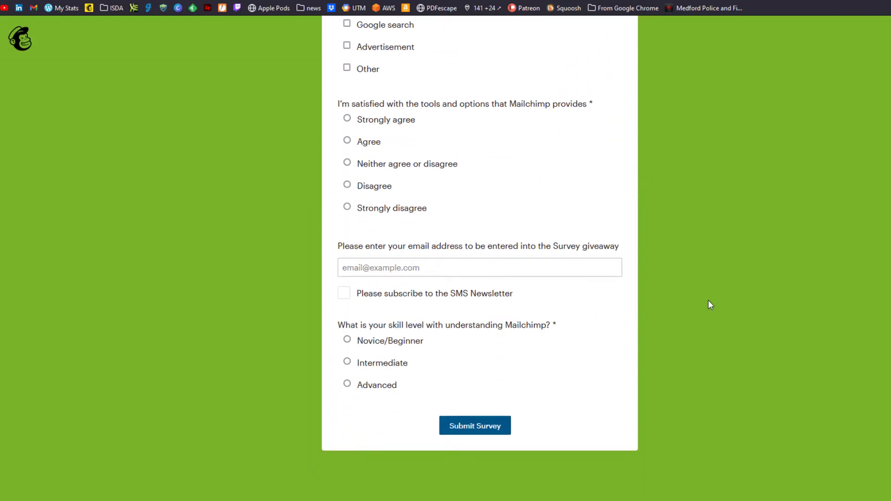
pyautogui.scroll(8, 708, 300)
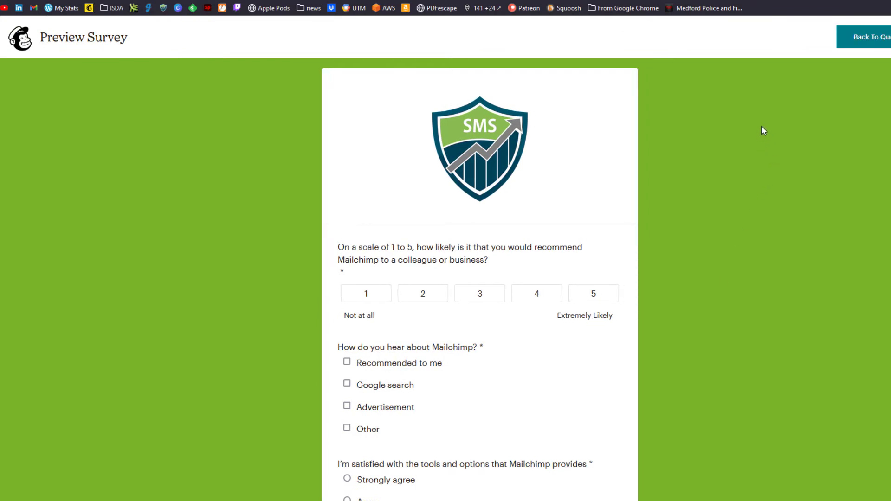
pyautogui.click(877, 39)
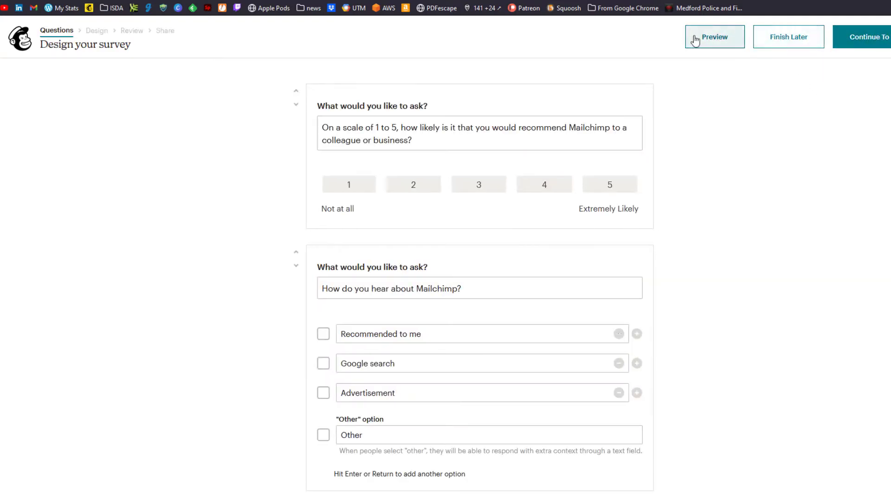
# Move on to the survey page design and expand the Branding and Custom Messaging sections.
pyautogui.click(859, 36)
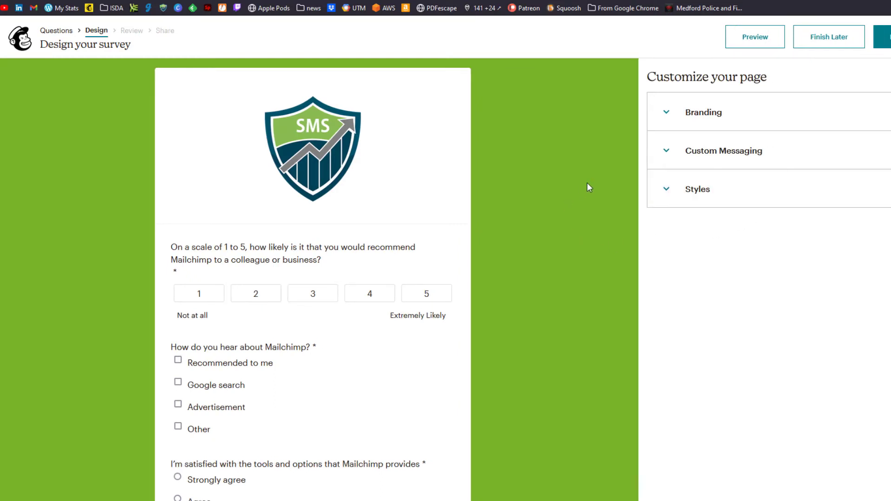
pyautogui.click(670, 117)
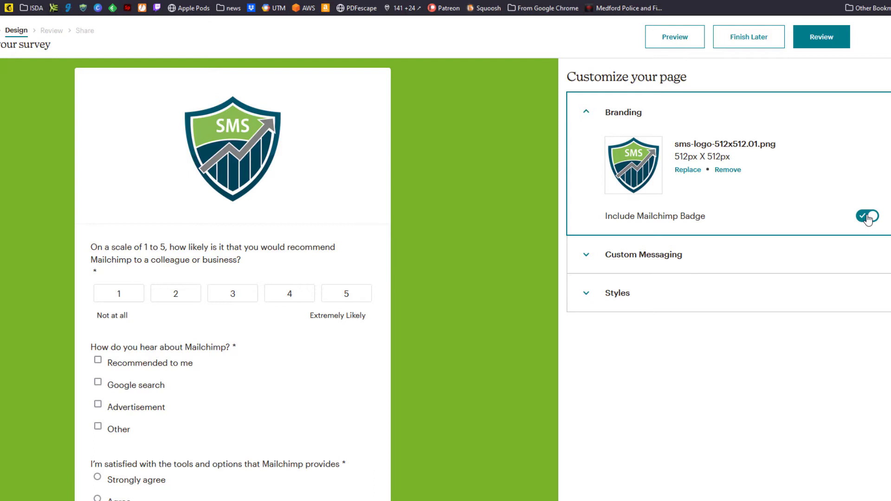
pyautogui.click(640, 258)
# Scroll through the completion, closed-survey and skipped-question messages, including the 'Please visit the SMS blog' link.
pyautogui.scroll(-2, 738, 255)
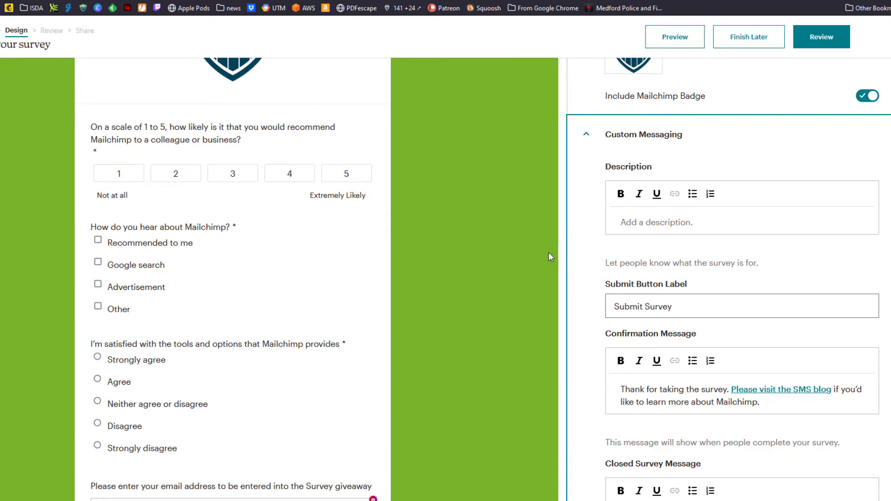
pyautogui.scroll(2, 540, 251)
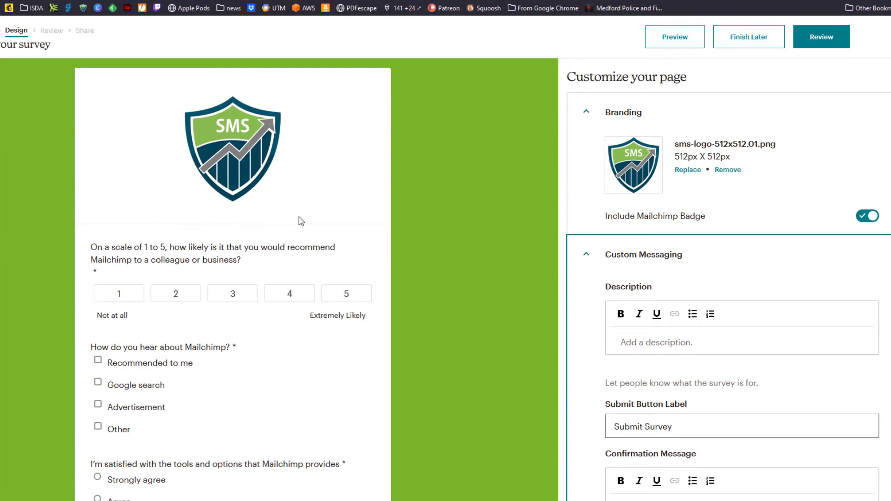
pyautogui.scroll(-3, 539, 295)
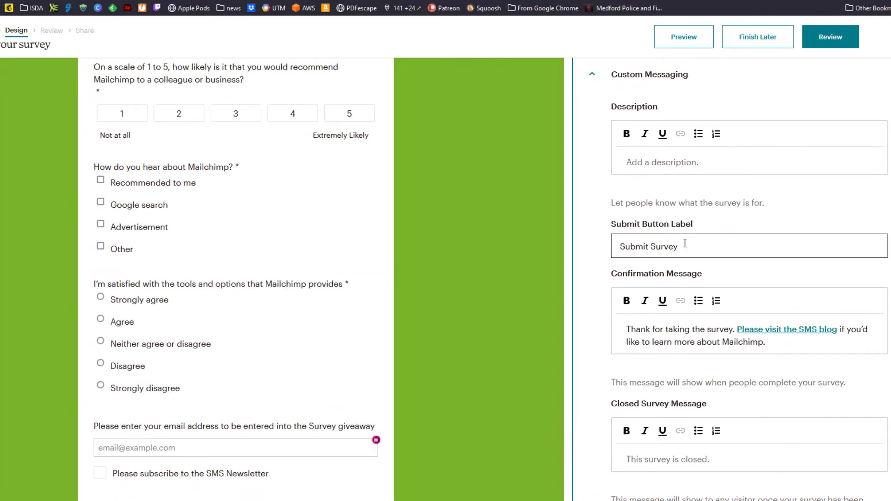
pyautogui.scroll(-1, 547, 258)
pyautogui.scroll(-4, 547, 257)
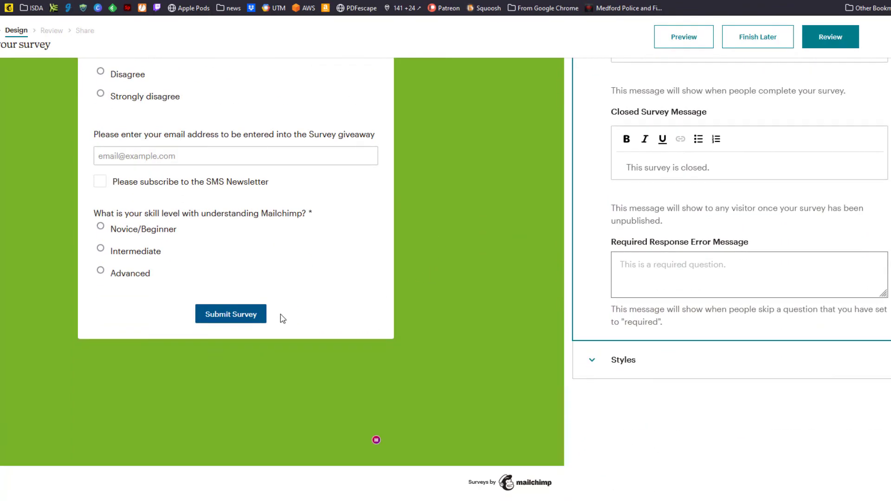
pyautogui.scroll(3, 449, 311)
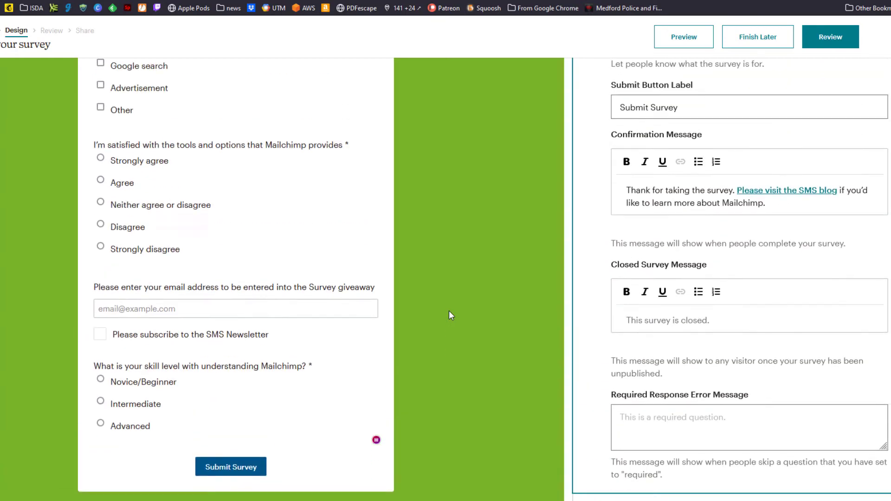
pyautogui.scroll(-1, 724, 204)
pyautogui.scroll(1, 719, 201)
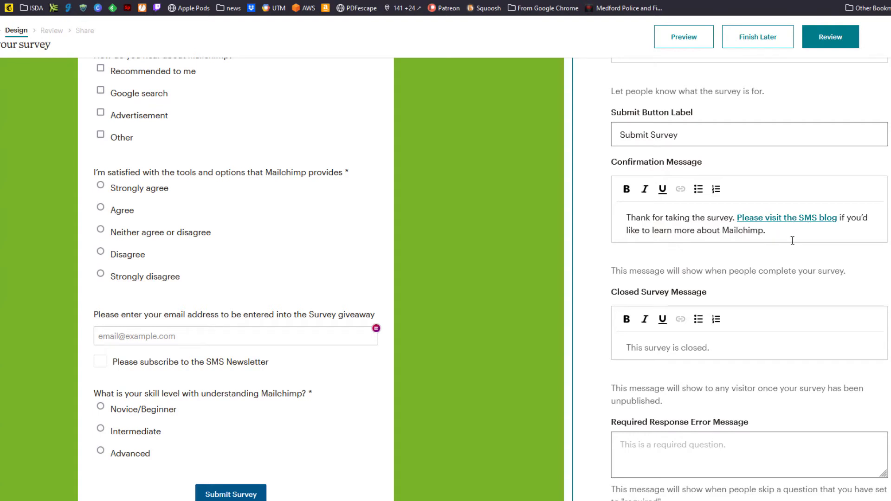
pyautogui.scroll(-1, 792, 239)
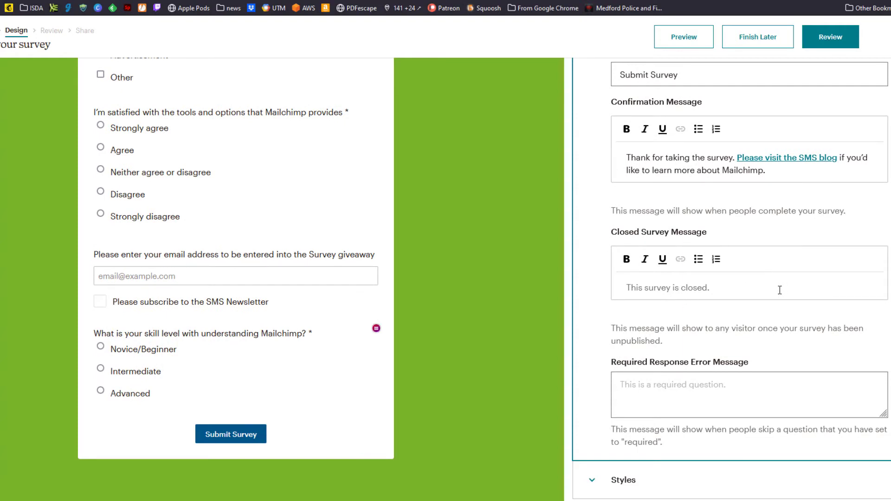
pyautogui.scroll(-1, 780, 290)
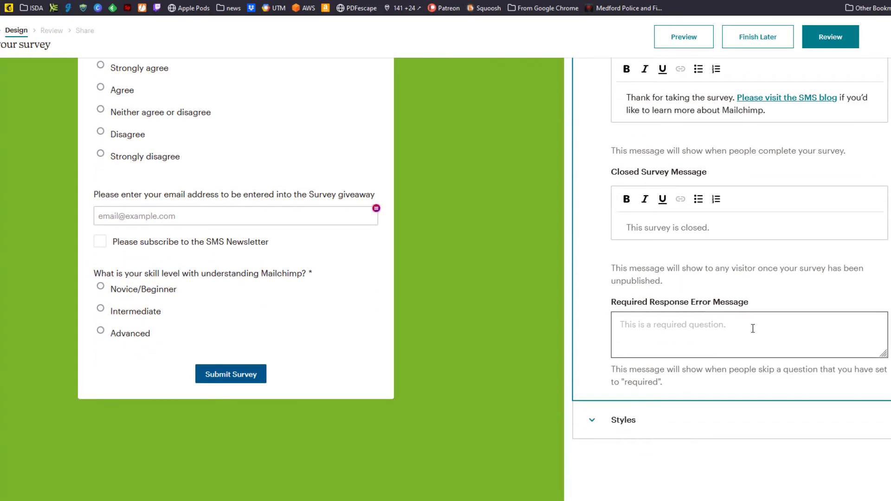
pyautogui.scroll(-1, 753, 328)
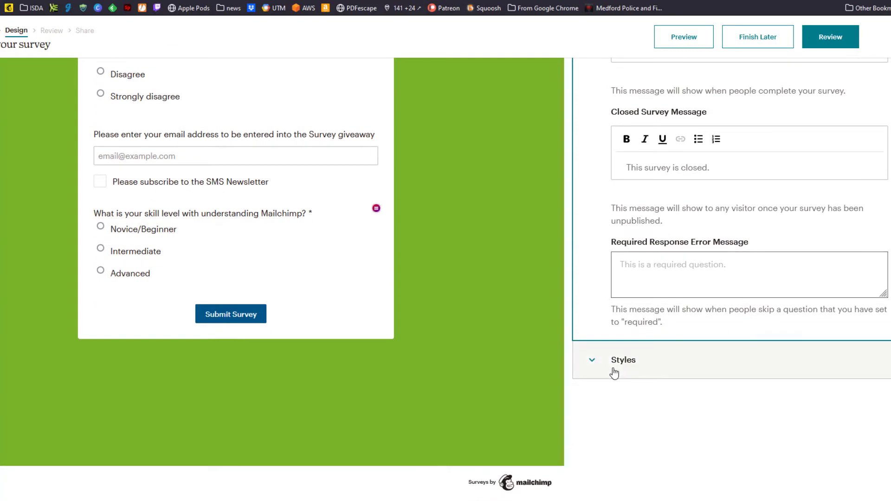
# Confirm Styles colours (background #78B329, button #005689, button text #FFFFFF) and submit for Review.
pyautogui.click(616, 371)
pyautogui.scroll(-1, 612, 367)
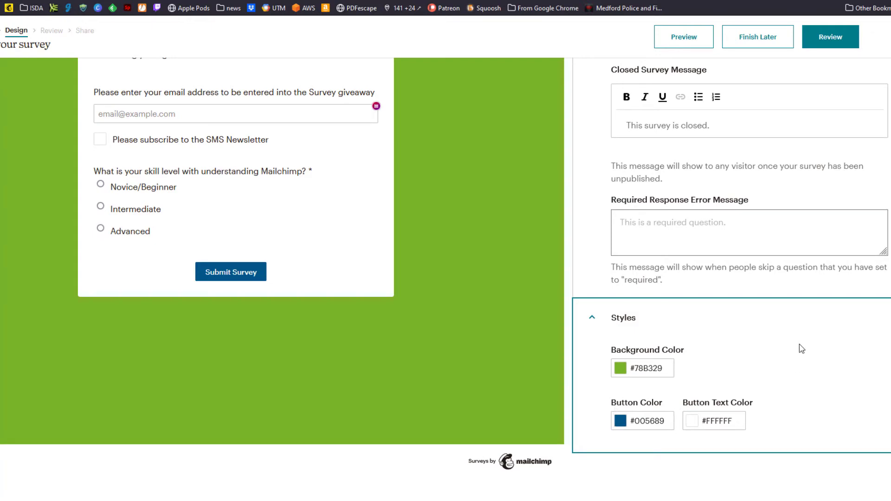
pyautogui.scroll(10, 802, 348)
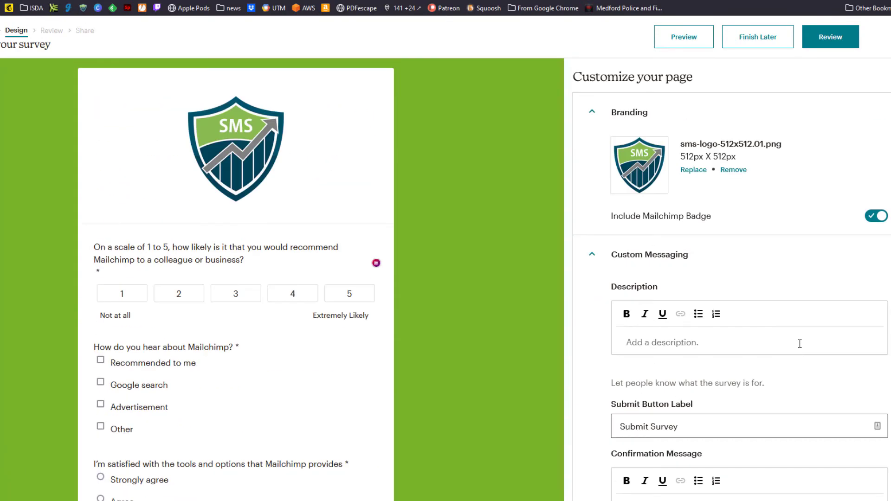
pyautogui.click(842, 45)
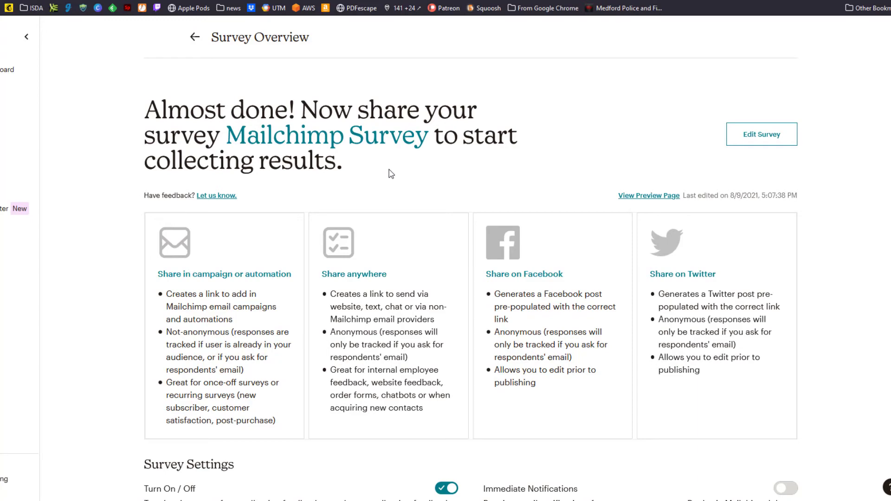
# Scroll the Survey Overview's share cards, settings and 0-response results, then return to the top.
pyautogui.scroll(-3, 390, 175)
pyautogui.scroll(3, 388, 175)
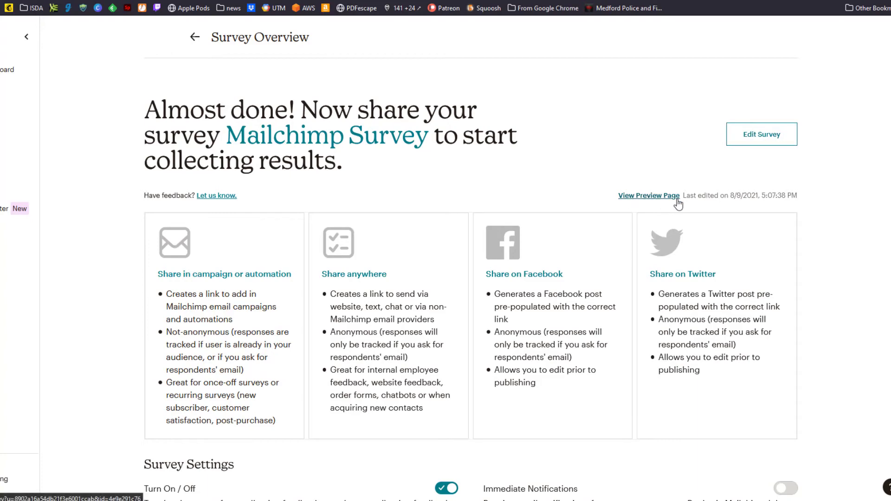
pyautogui.scroll(-2, 439, 199)
pyautogui.scroll(2, 440, 201)
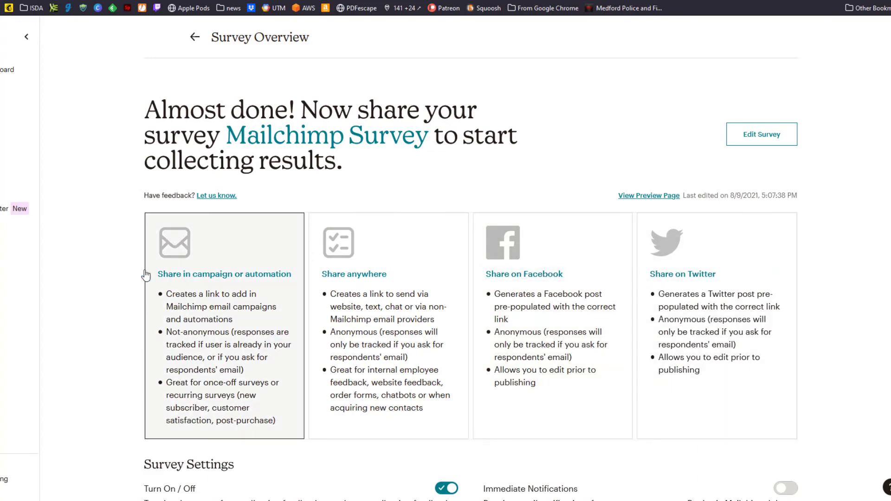
pyautogui.scroll(-4, 117, 294)
pyautogui.scroll(-1, 117, 293)
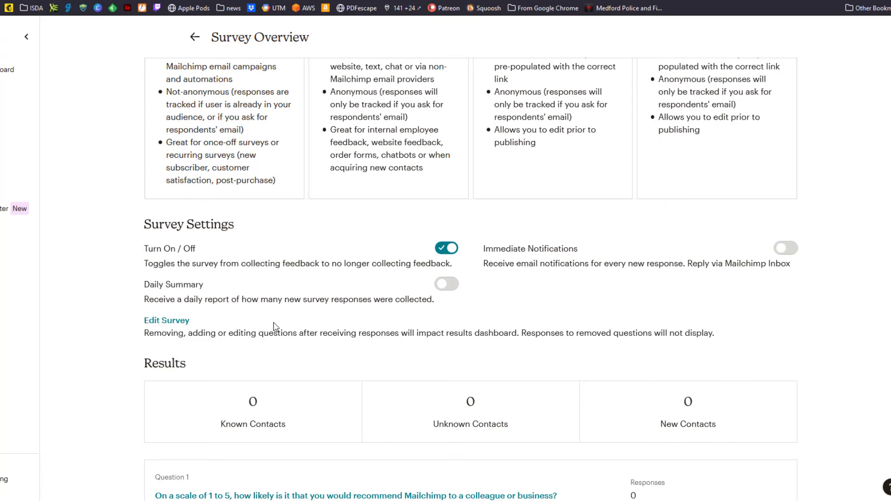
pyautogui.scroll(-3, 273, 326)
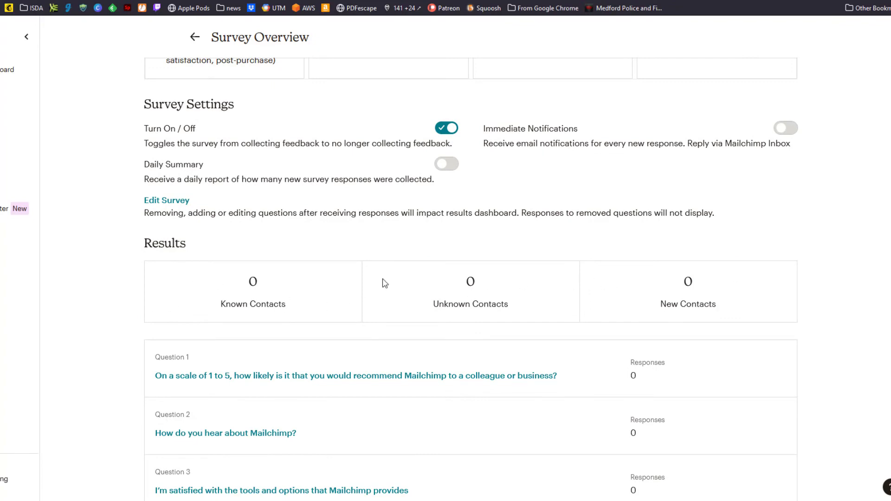
pyautogui.scroll(8, 385, 283)
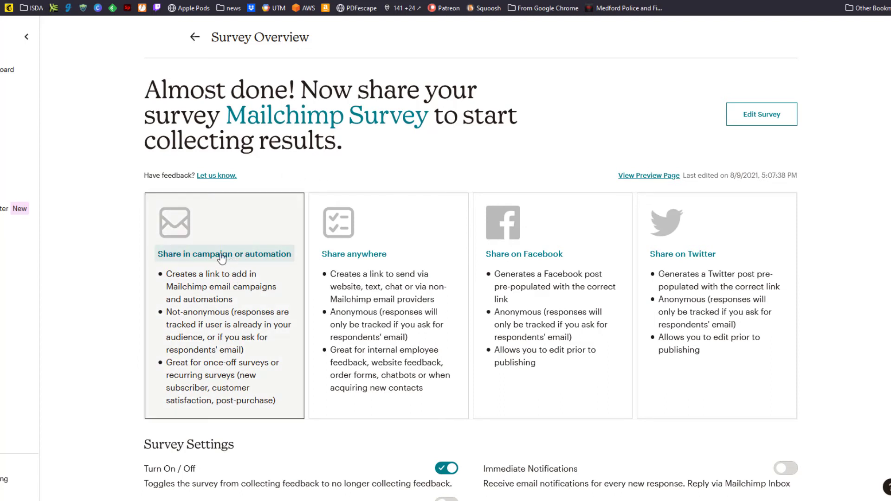
# Copy the survey's campaign-and-automation share link to the clipboard.
pyautogui.click(207, 255)
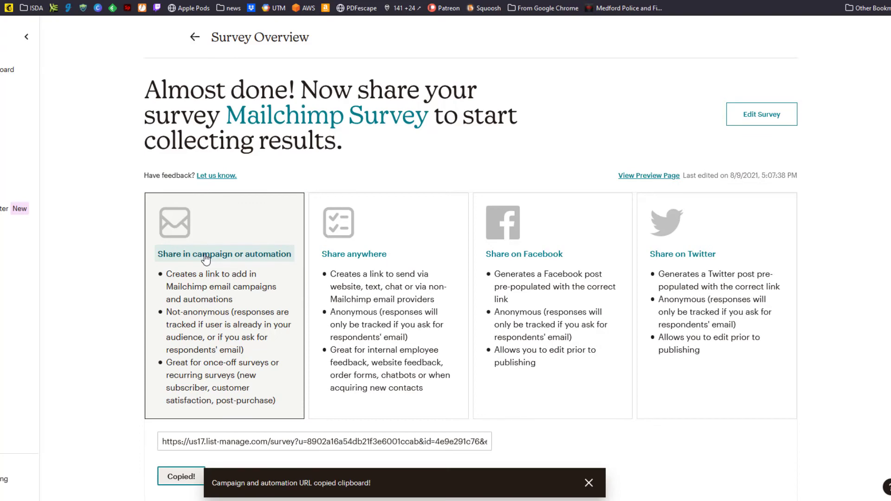
pyautogui.scroll(-6, 174, 231)
pyautogui.scroll(3, 325, 216)
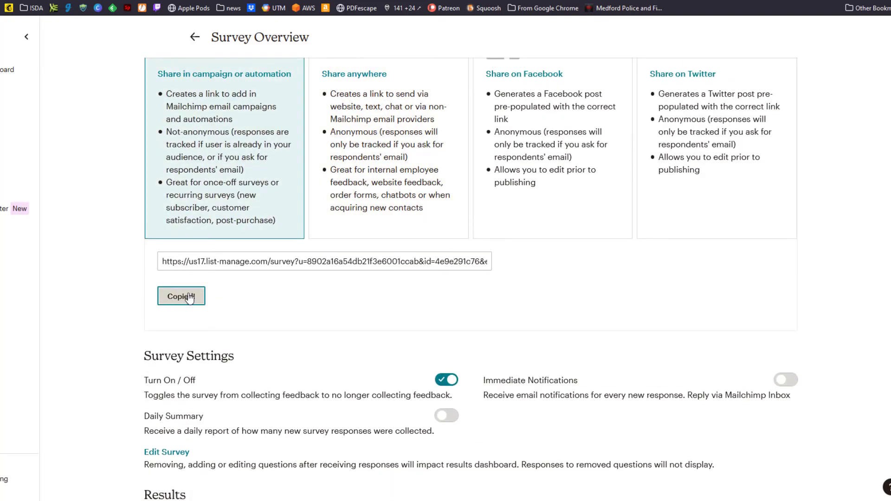
pyautogui.scroll(2, 333, 379)
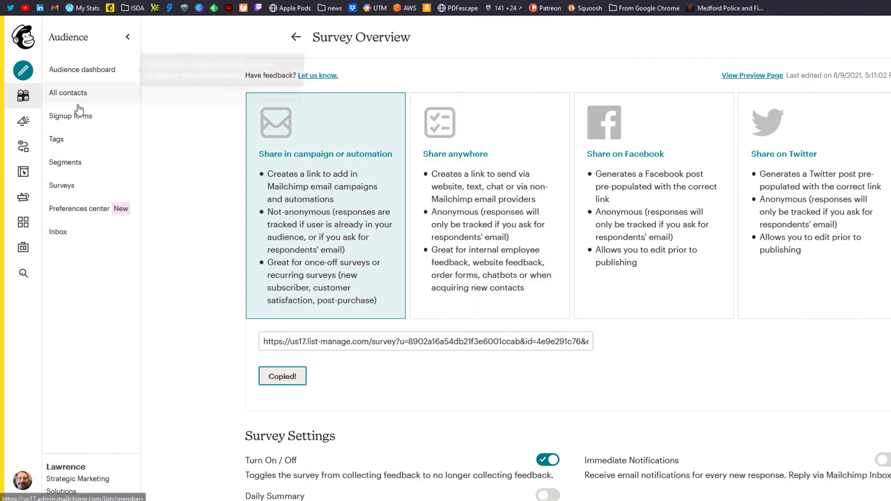
# Create a new Regular email campaign from Campaigns named 'Mailchimp survey'.
pyautogui.click(24, 123)
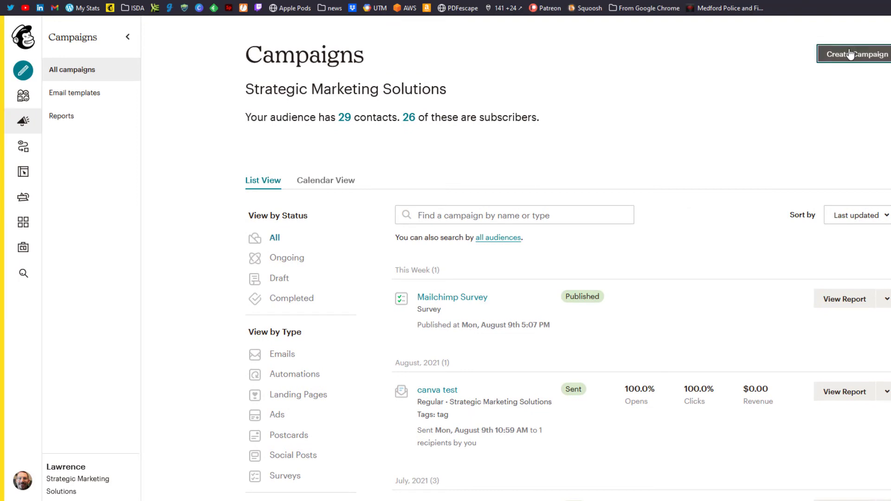
pyautogui.click(849, 53)
pyautogui.click(72, 80)
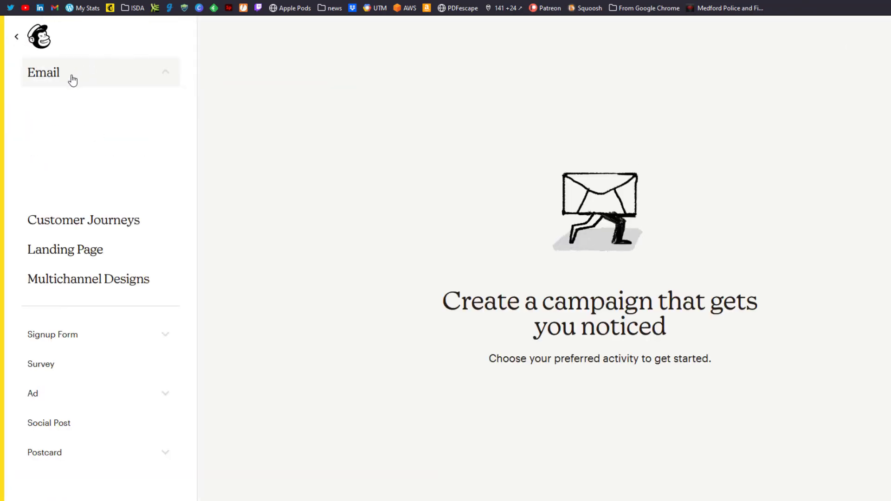
pyautogui.click(56, 103)
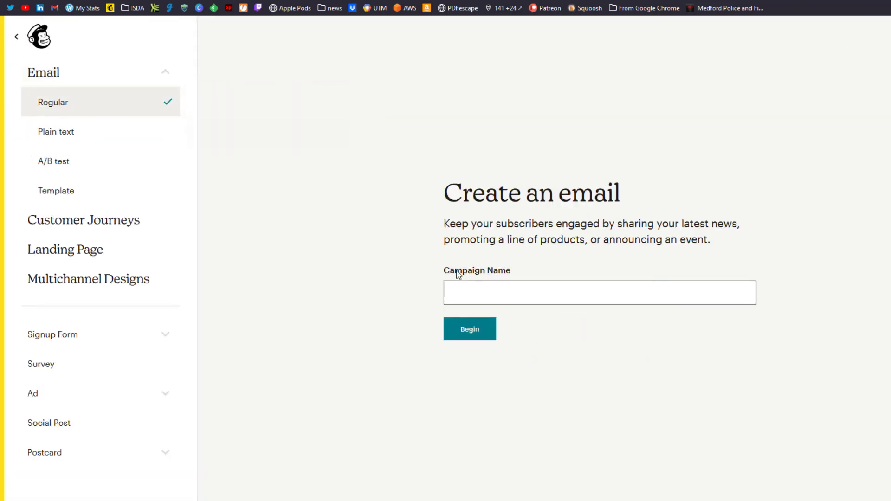
pyautogui.click(495, 291)
pyautogui.write('Mailchimp survey')
pyautogui.click(480, 337)
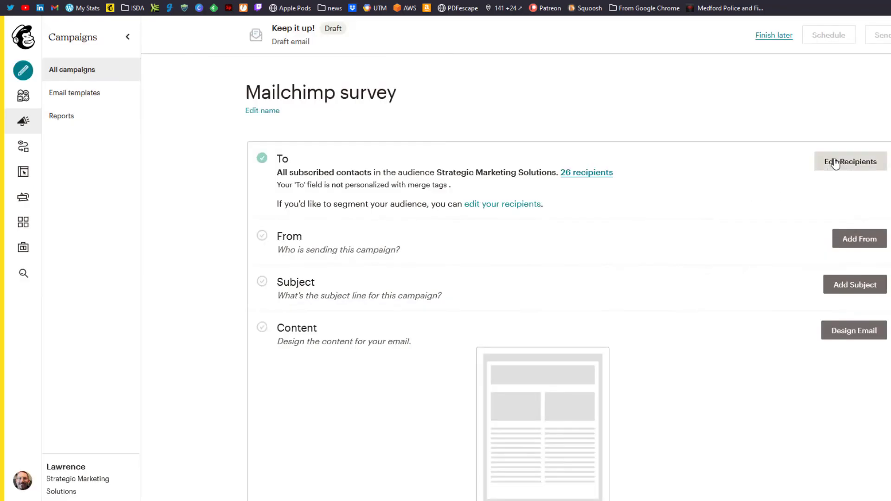
# Limit recipients to contacts tagged 'tag' and personalize the To field with *|FNAME|*.
pyautogui.click(836, 163)
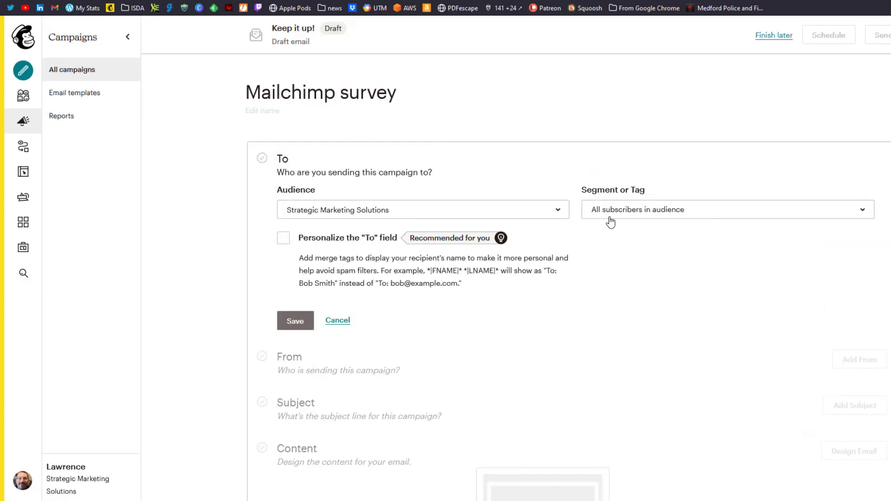
pyautogui.click(283, 238)
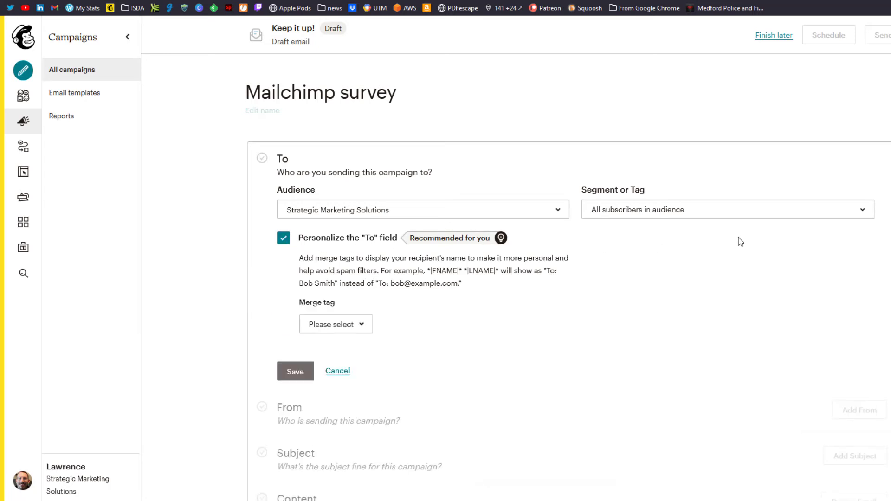
pyautogui.click(864, 211)
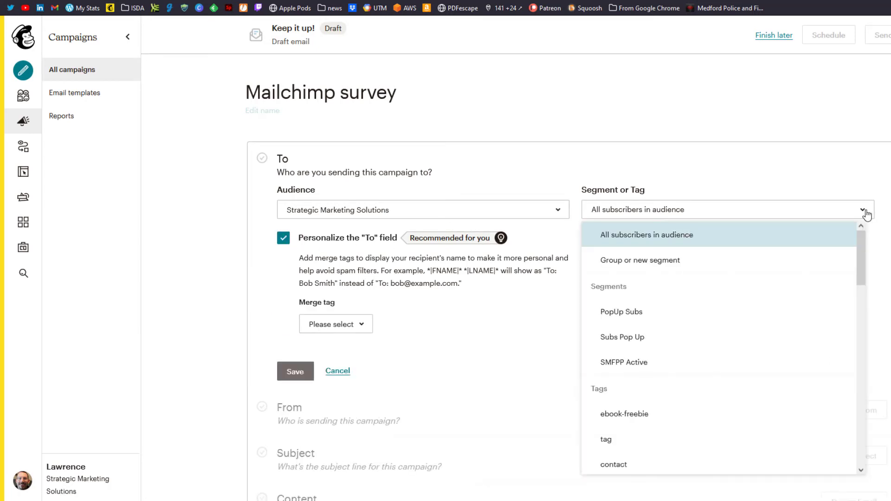
pyautogui.moveTo(863, 236); pyautogui.dragTo(855, 280)
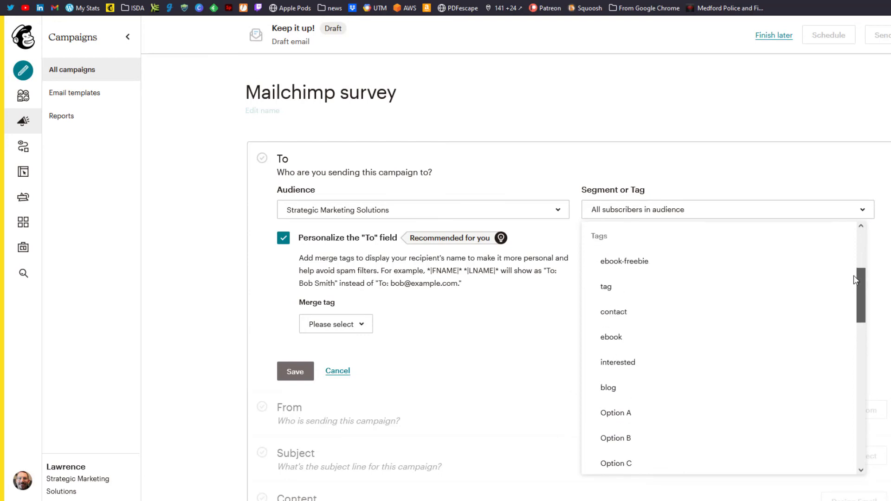
pyautogui.click(701, 288)
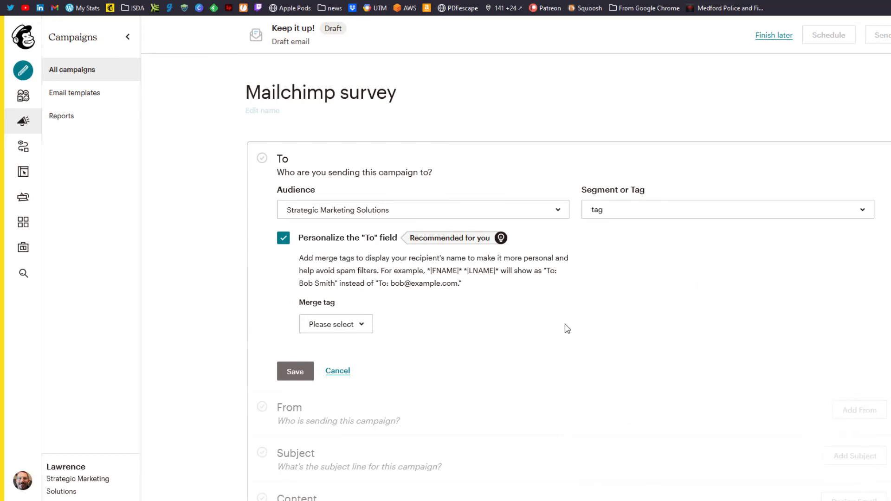
pyautogui.click(351, 331)
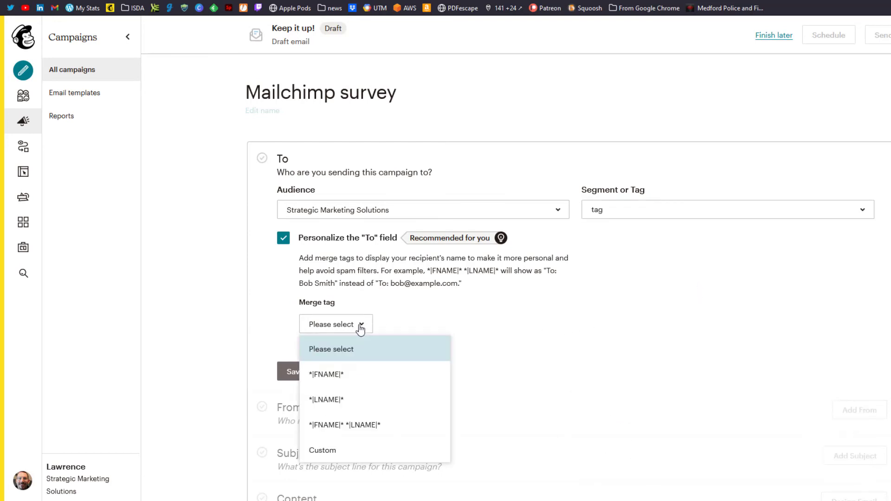
pyautogui.click(357, 374)
pyautogui.click(298, 373)
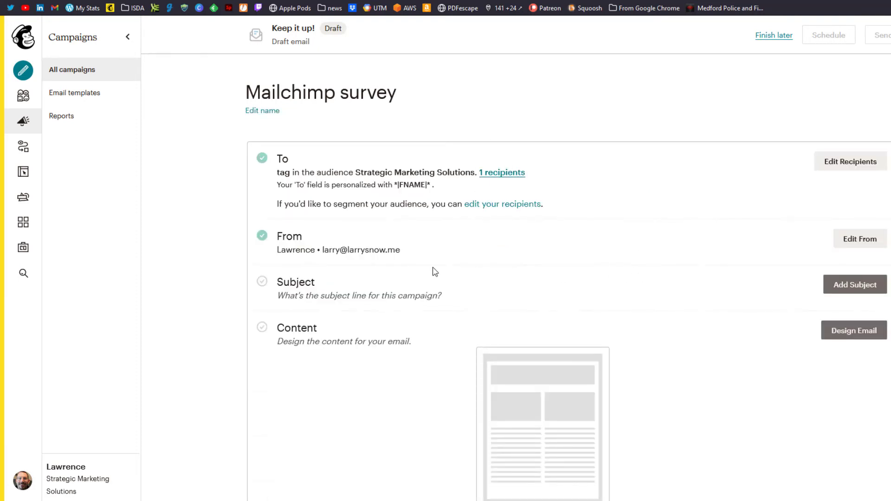
# Save subject 'We would so appreciate your feedback' with preview text 'We value your input', then begin designing.
pyautogui.click(837, 289)
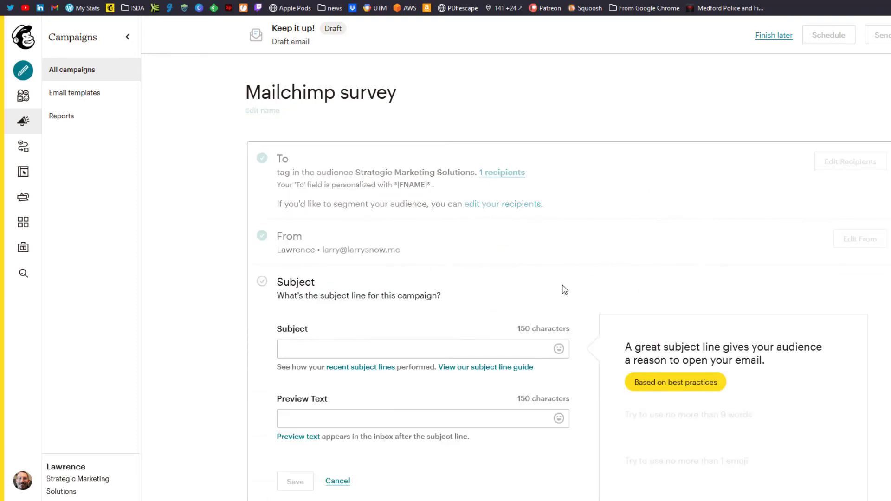
pyautogui.click(379, 349)
pyautogui.write('We would so')
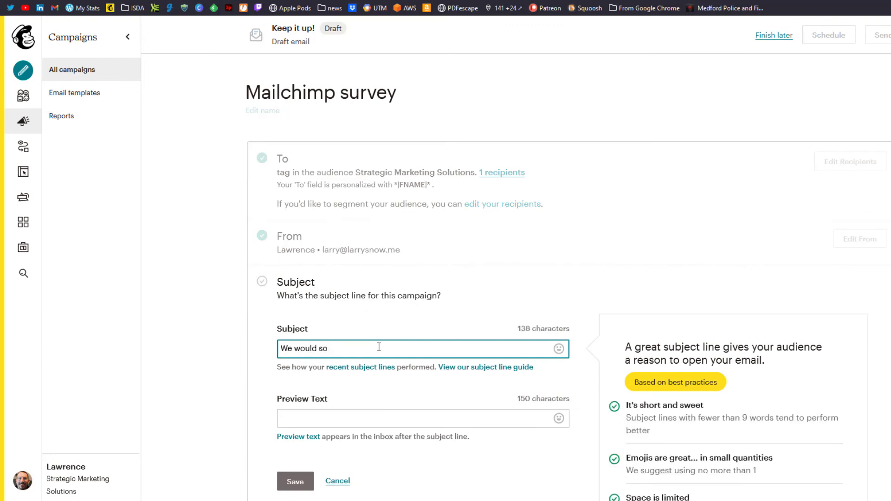
pyautogui.write(' apppreciate your feedback')
pyautogui.press('Tab')
pyautogui.scroll(-3, 488, 372)
pyautogui.write('We value your input')
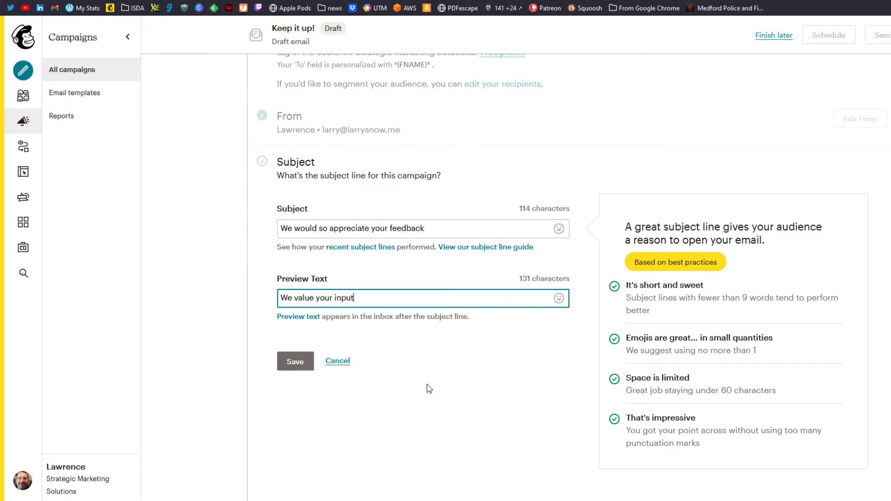
pyautogui.click(294, 361)
pyautogui.click(851, 239)
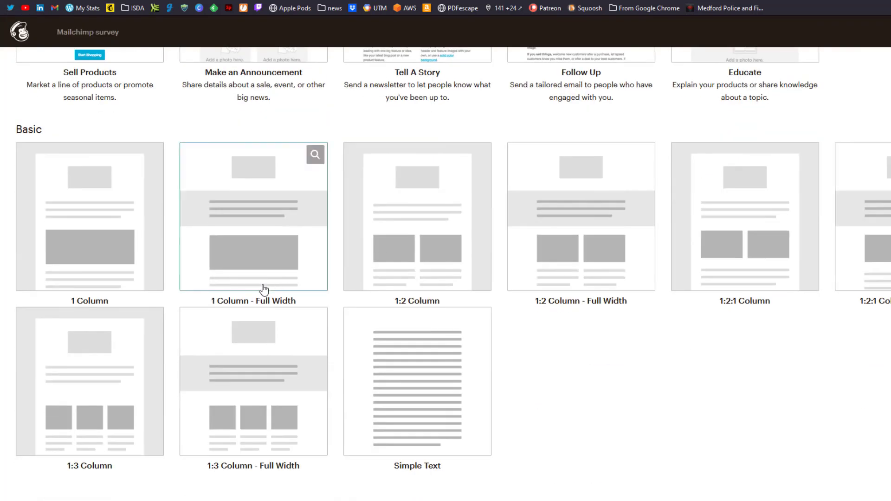
# Use the 1 Column layout and make the button read 'Click here to take the survey', linked to the pasted survey URL.
pyautogui.click(116, 243)
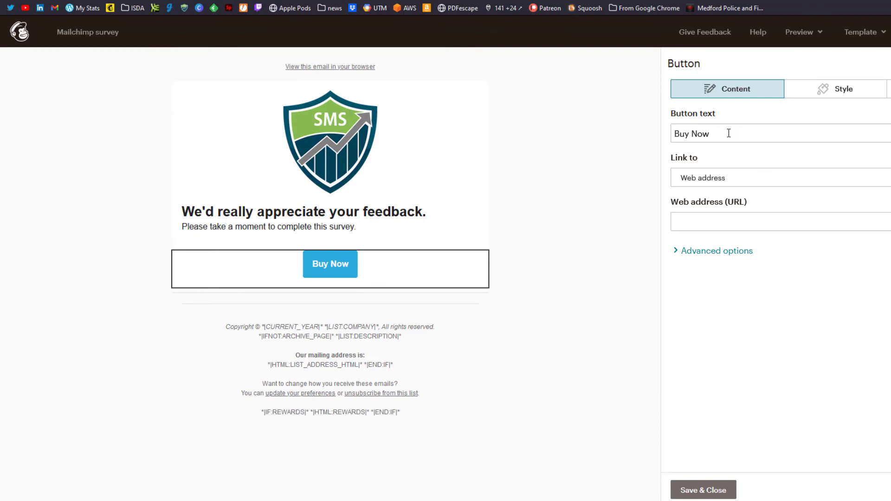
pyautogui.moveTo(729, 133); pyautogui.dragTo(671, 135)
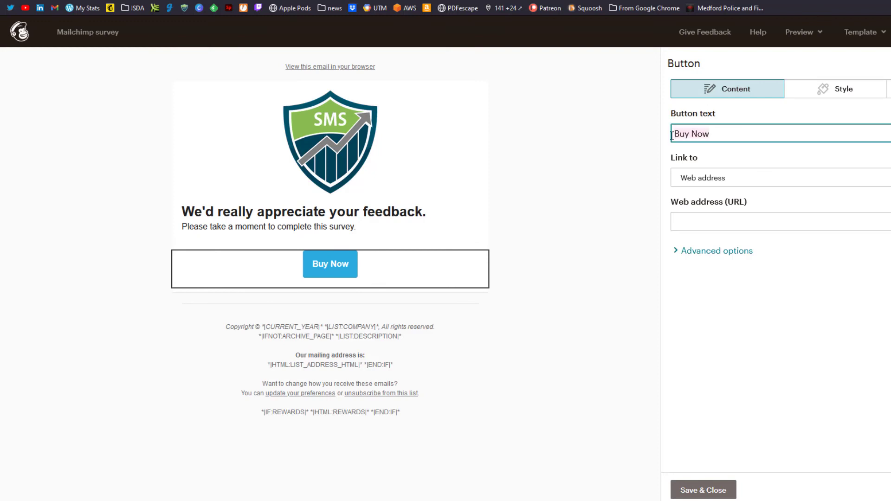
pyautogui.write('Click here to ')
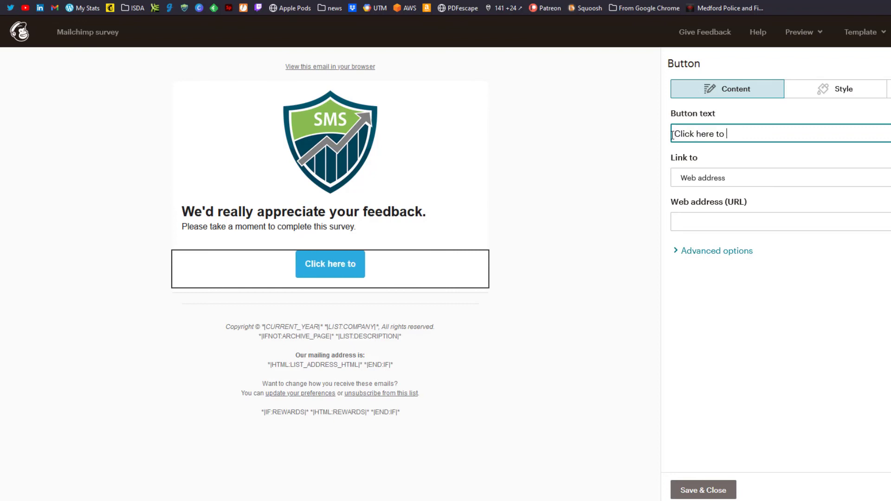
pyautogui.write('take the survey')
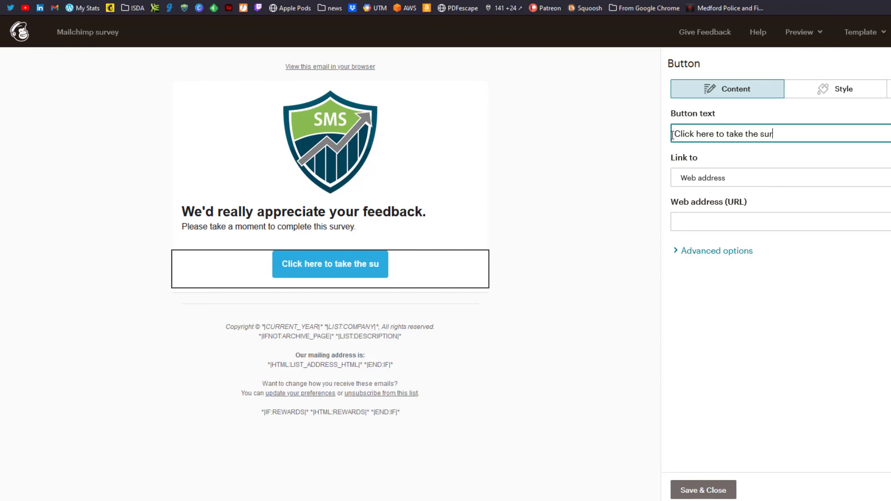
pyautogui.click(703, 221)
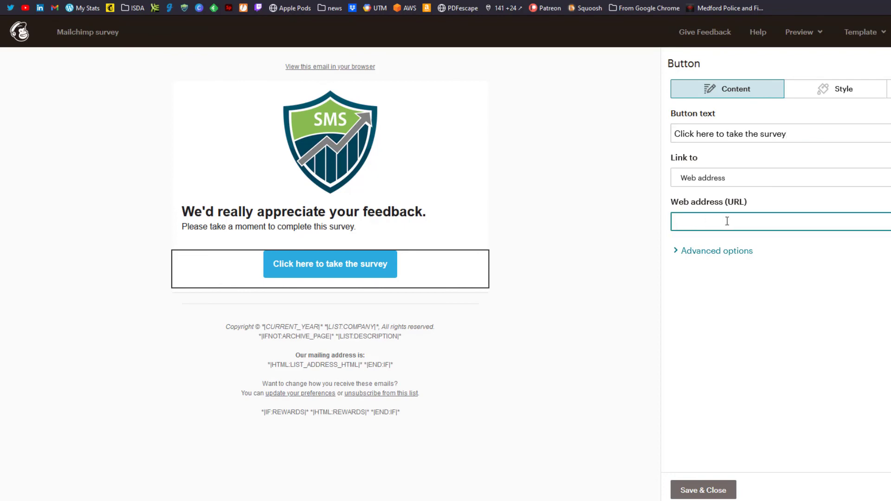
pyautogui.hotkey('ctrl', 'v')
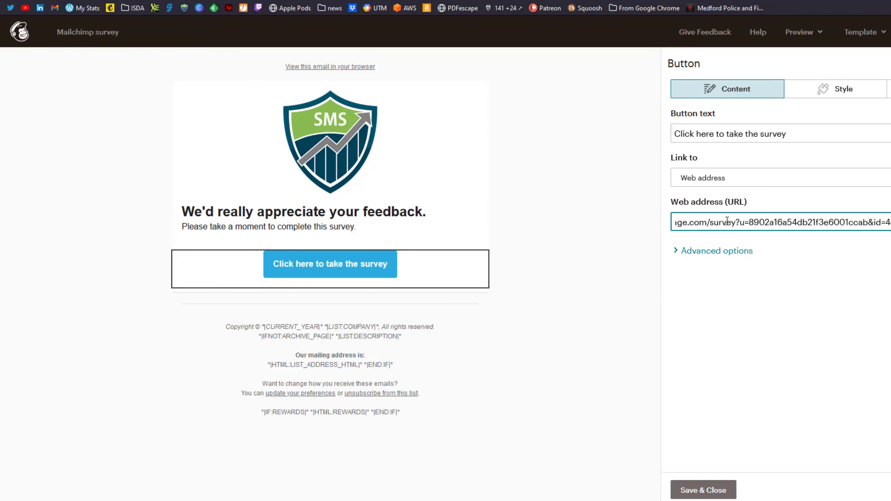
pyautogui.click(701, 490)
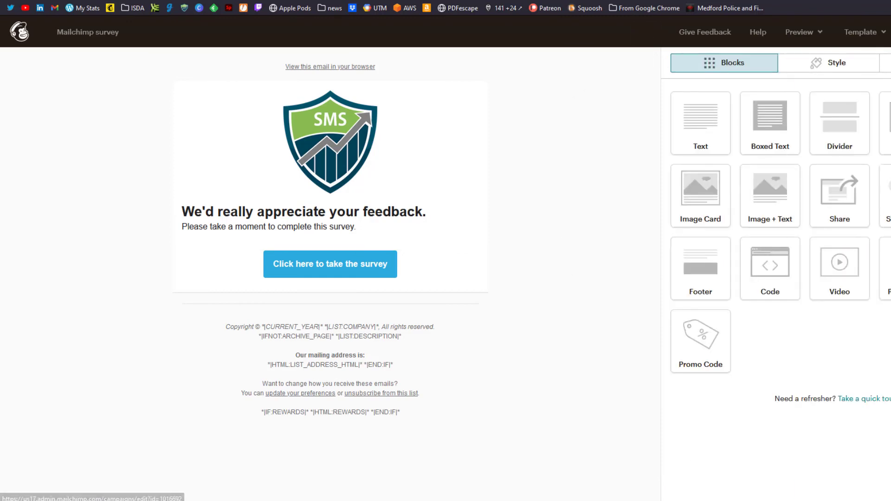
# Open the email's 'Click here to take the survey' button link in a new private window.
pyautogui.scroll(-4, 585, 232)
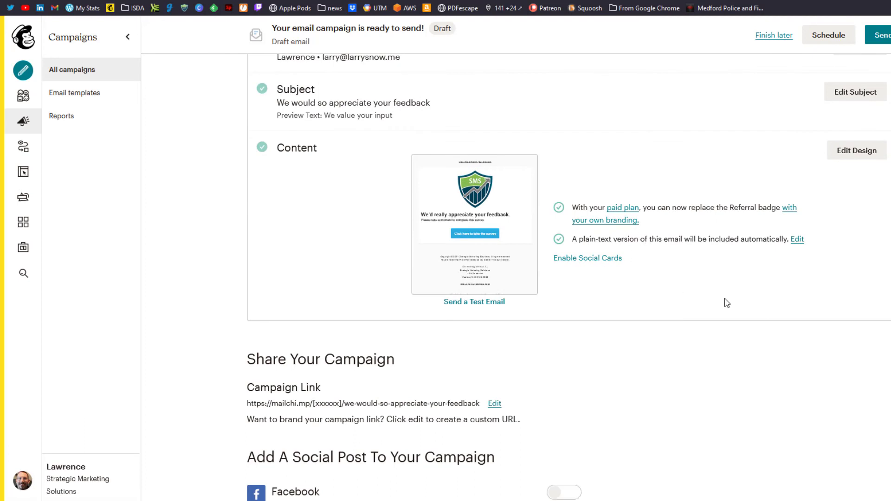
pyautogui.scroll(3, 727, 303)
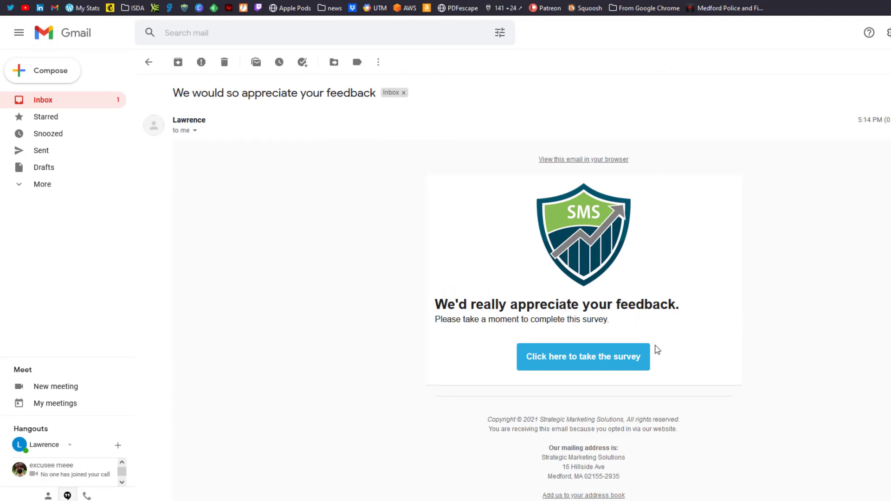
pyautogui.rightClick(587, 365)
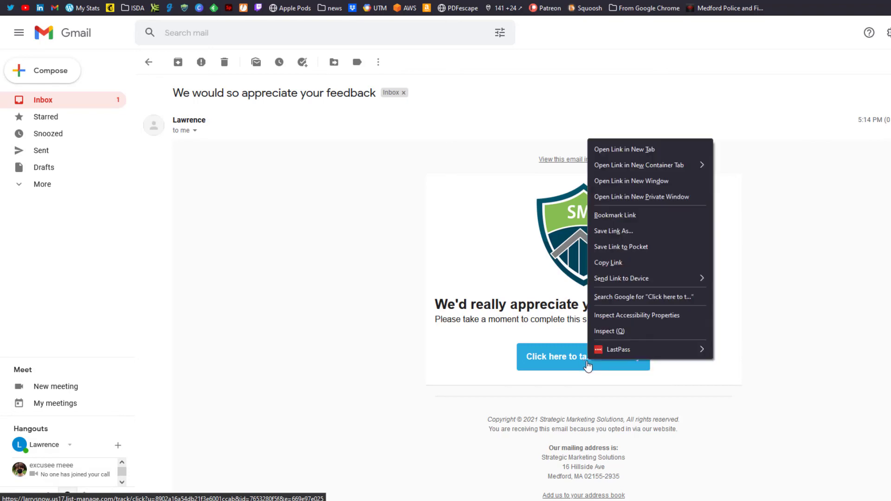
pyautogui.click(679, 197)
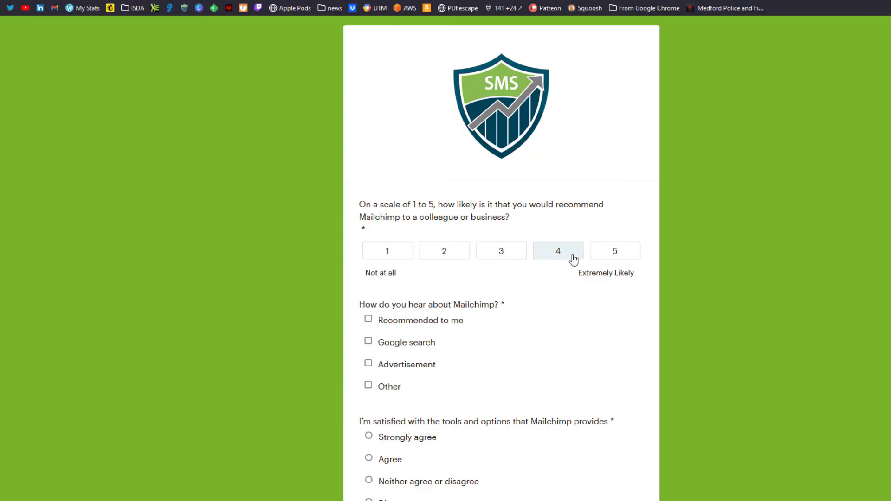
# Rate the recommendation likelihood 5 and tick Recommended to me and Other, answering 'Direct.'.
pyautogui.click(608, 254)
pyautogui.scroll(-1, 554, 312)
pyautogui.scroll(-2, 553, 312)
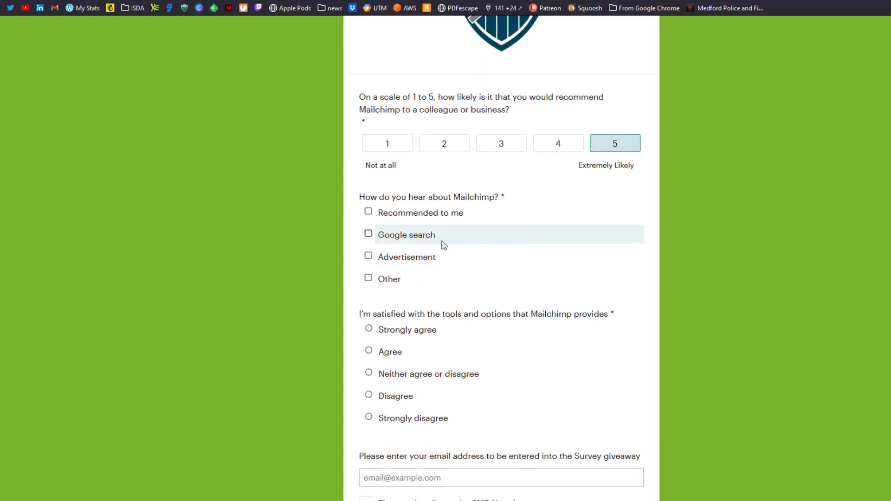
pyautogui.click(369, 214)
pyautogui.scroll(-2, 529, 286)
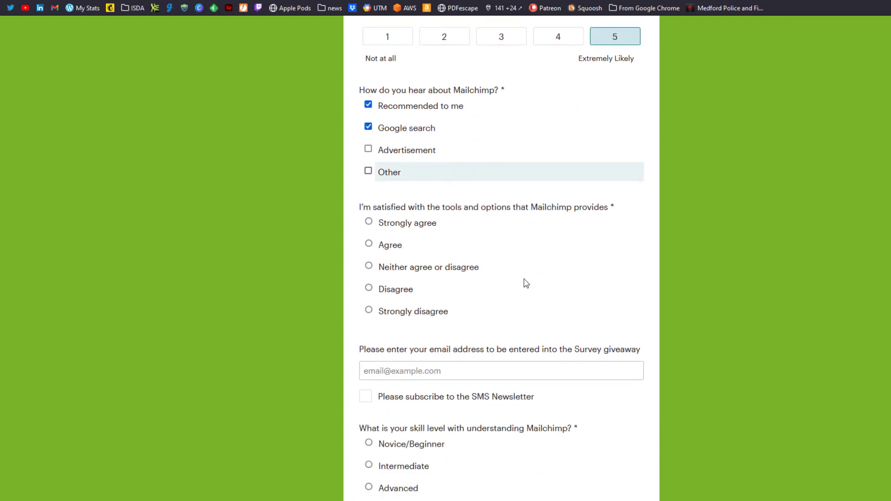
pyautogui.click(368, 170)
pyautogui.click(427, 199)
pyautogui.write('Dire')
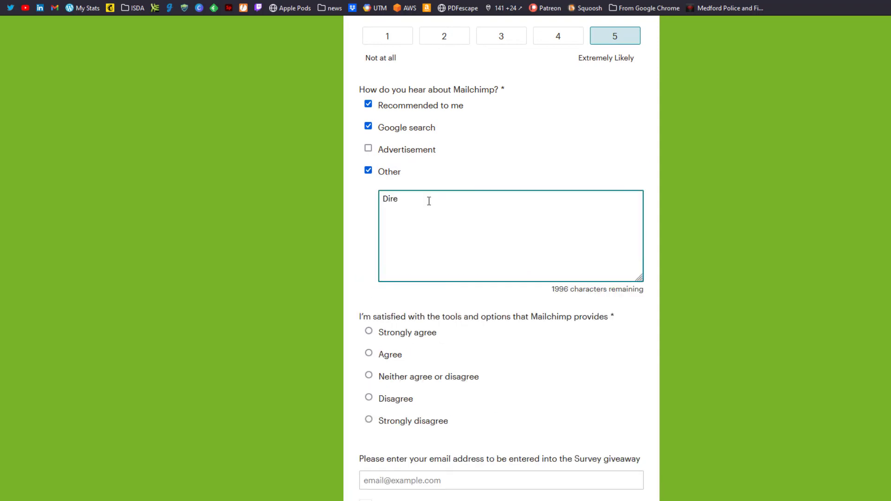
pyautogui.write('ct.')
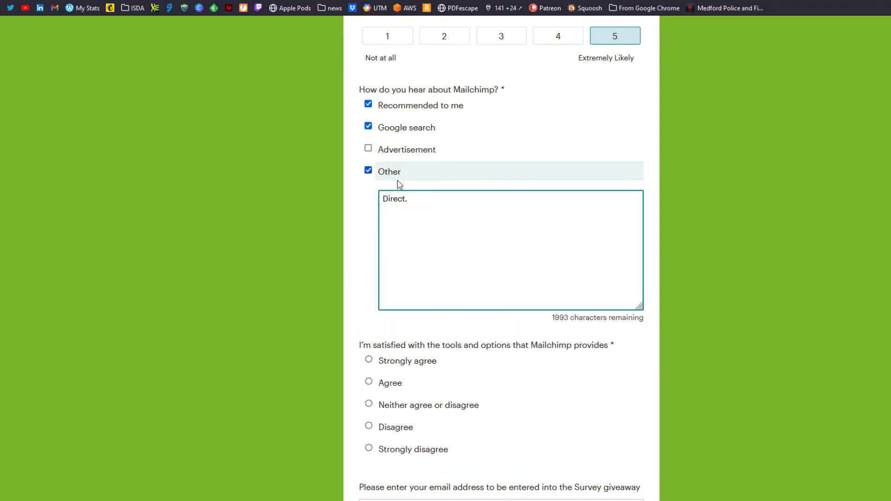
pyautogui.scroll(-2, 398, 184)
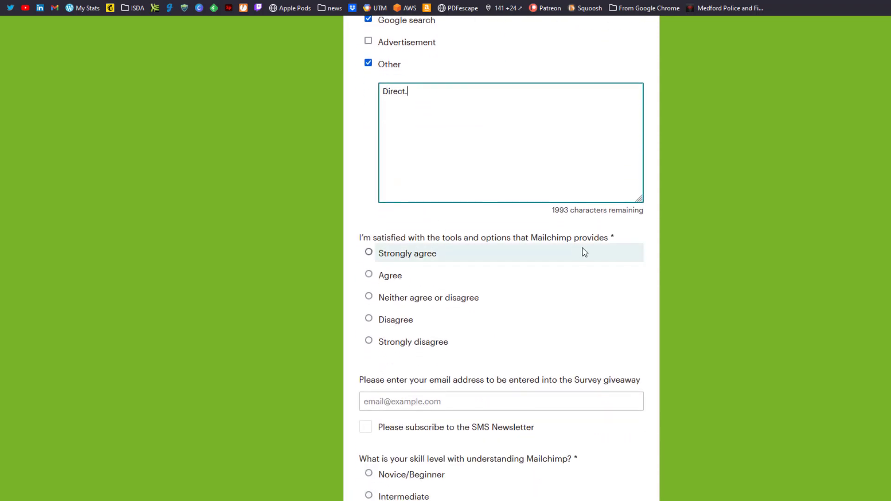
# Choose Strongly agree, paste the giveaway email, join the SMS Newsletter, pick Advanced, and submit.
pyautogui.click(400, 257)
pyautogui.scroll(-2, 515, 273)
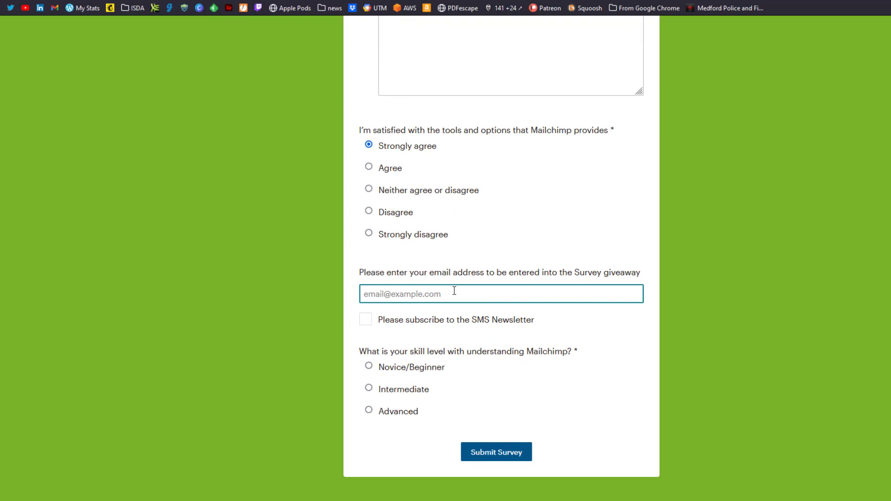
pyautogui.hotkey('ctrl', 'v')
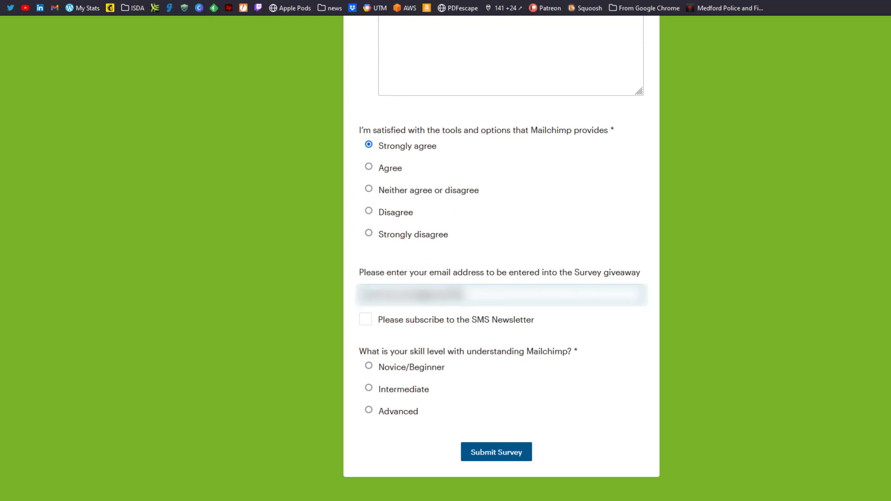
pyautogui.click(367, 321)
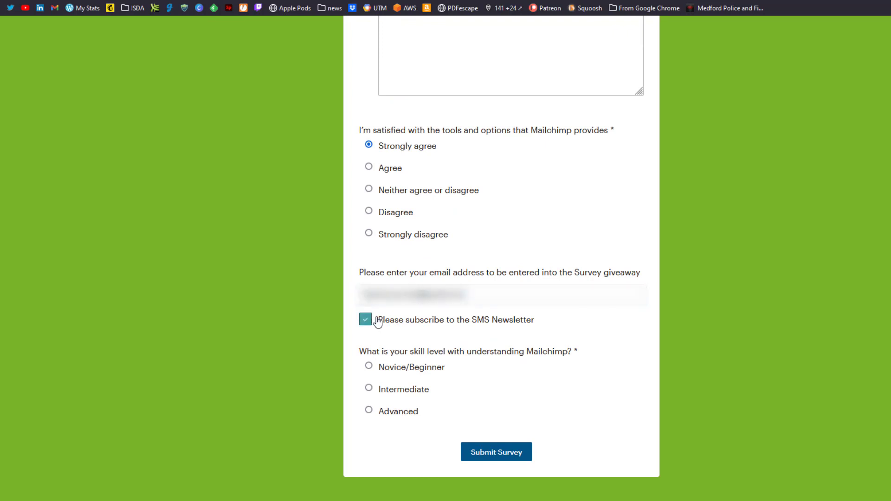
pyautogui.scroll(-2, 499, 330)
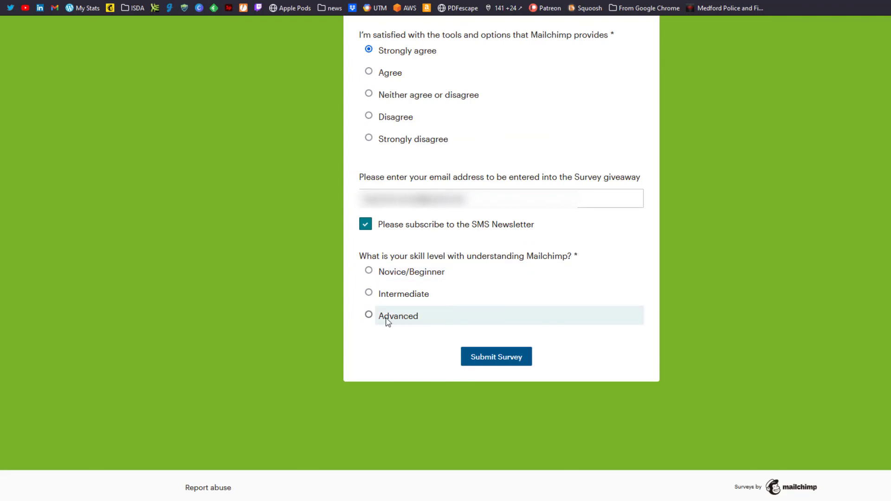
pyautogui.click(369, 315)
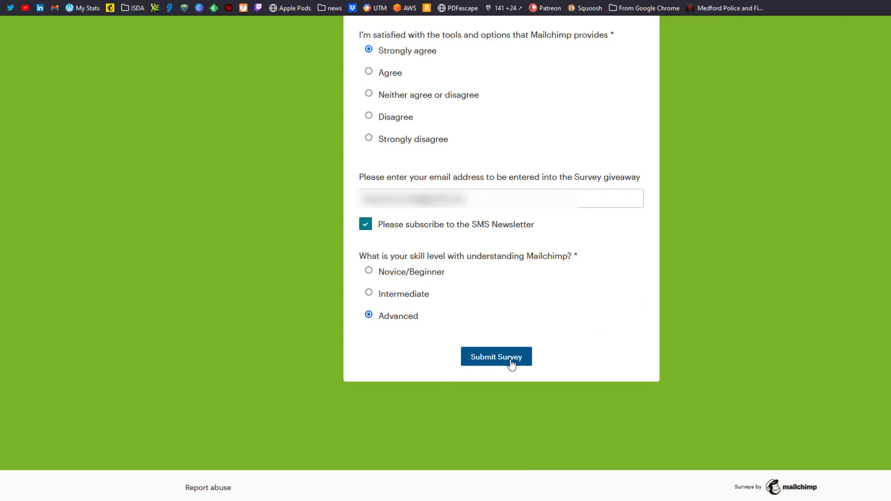
pyautogui.click(512, 365)
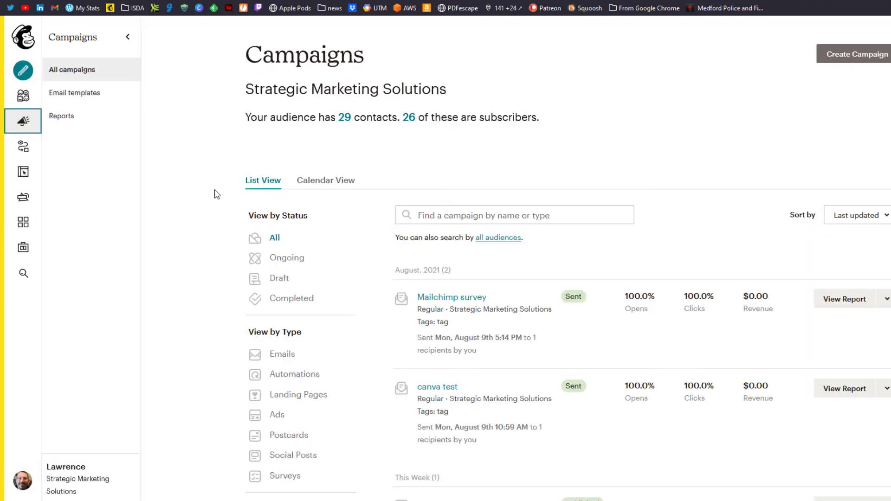
pyautogui.scroll(-7, 215, 193)
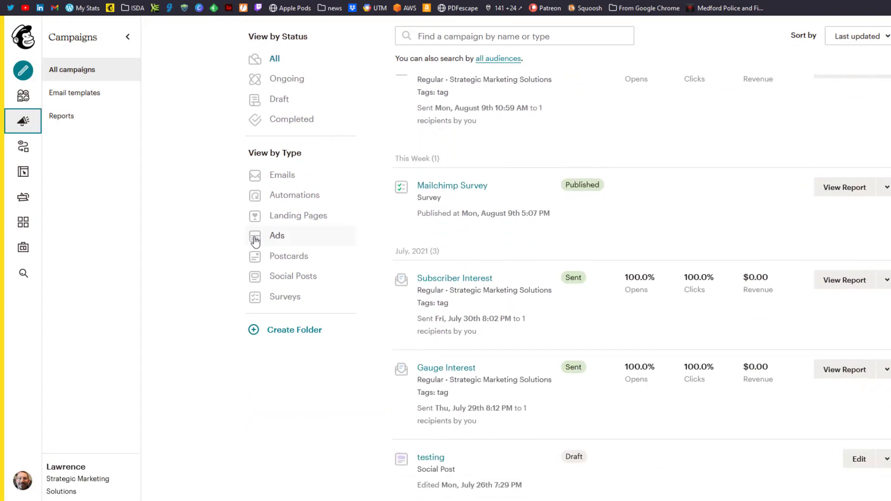
# Filter campaigns to Surveys and open the Mailchimp Survey's results report.
pyautogui.click(288, 299)
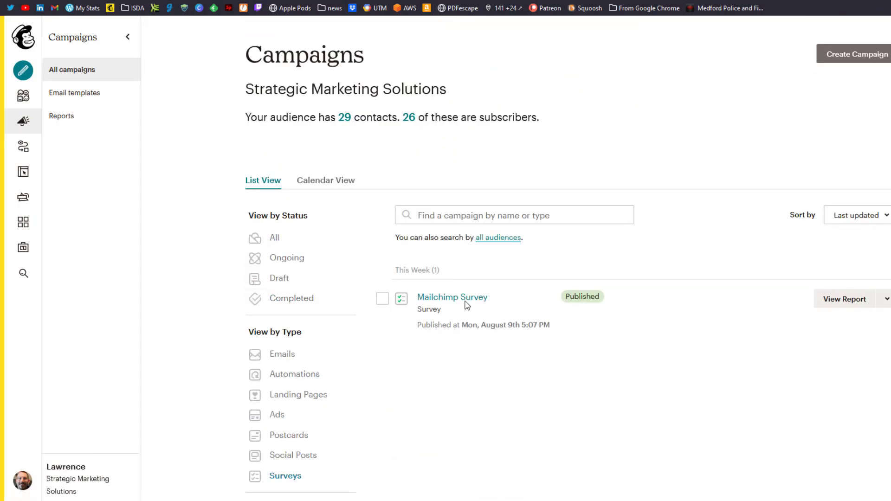
pyautogui.click(844, 301)
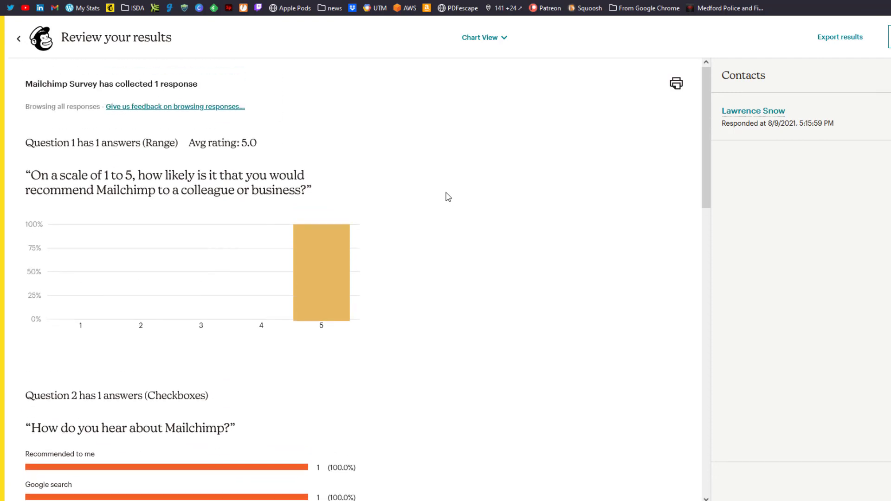
# Filter Question 5 results to contacts answering Advanced and check that contact's tags.
pyautogui.scroll(-3, 448, 196)
pyautogui.scroll(-4, 447, 196)
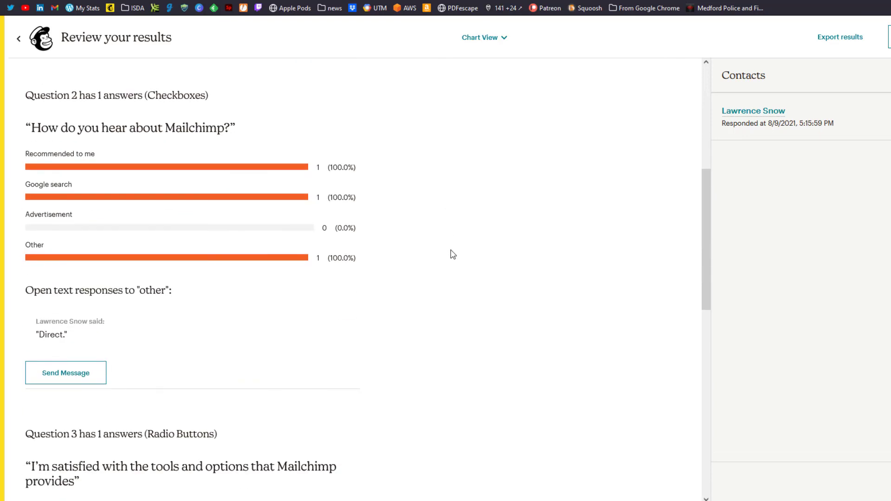
pyautogui.scroll(-9, 450, 253)
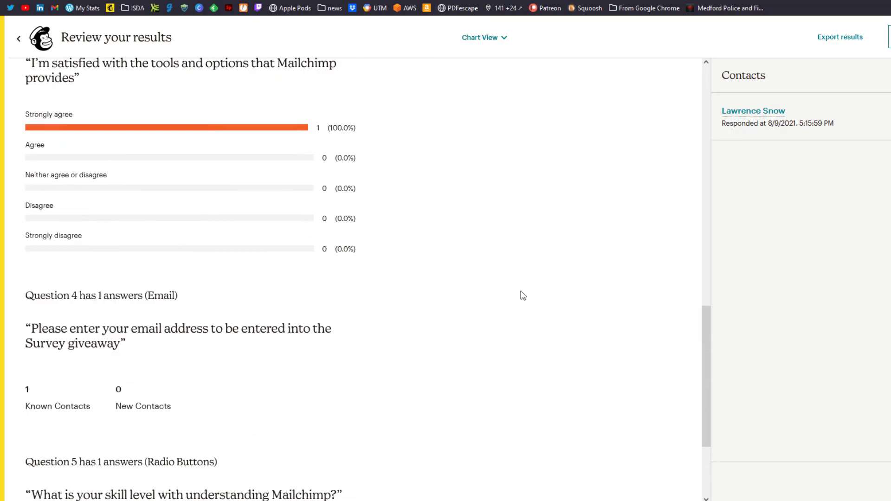
pyautogui.scroll(-3, 523, 296)
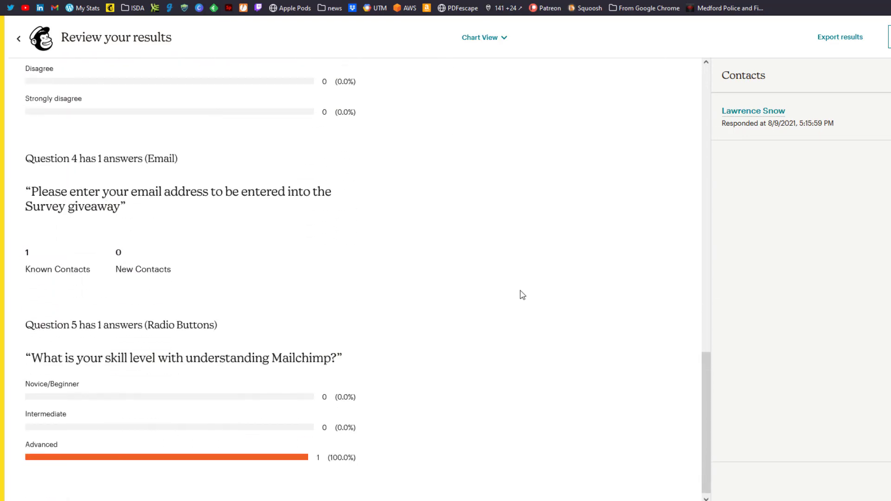
pyautogui.moveTo(138, 376)
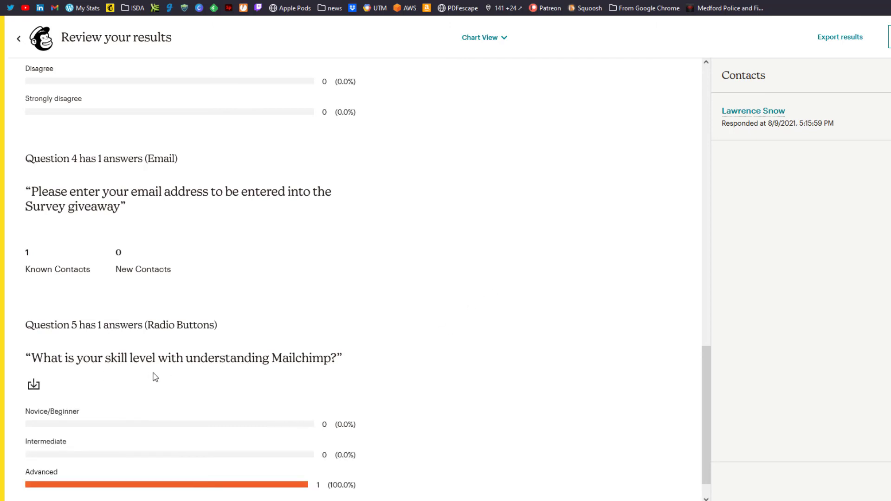
pyautogui.click(289, 481)
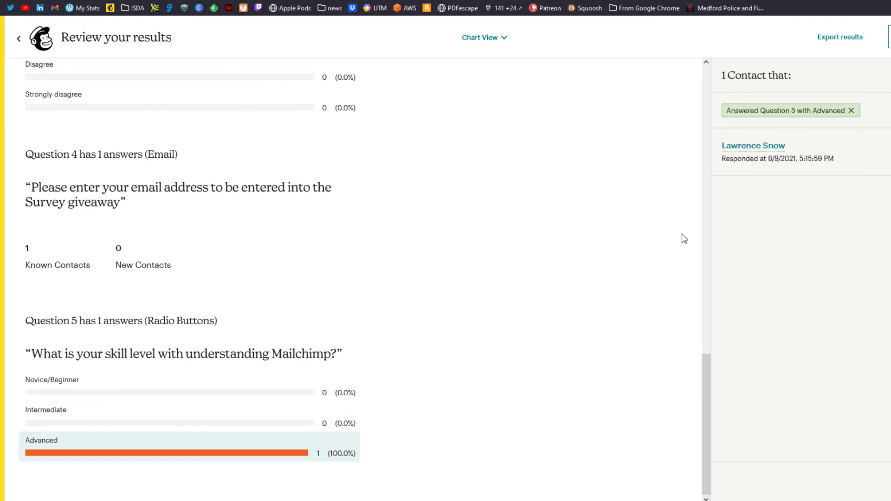
pyautogui.moveTo(733, 151)
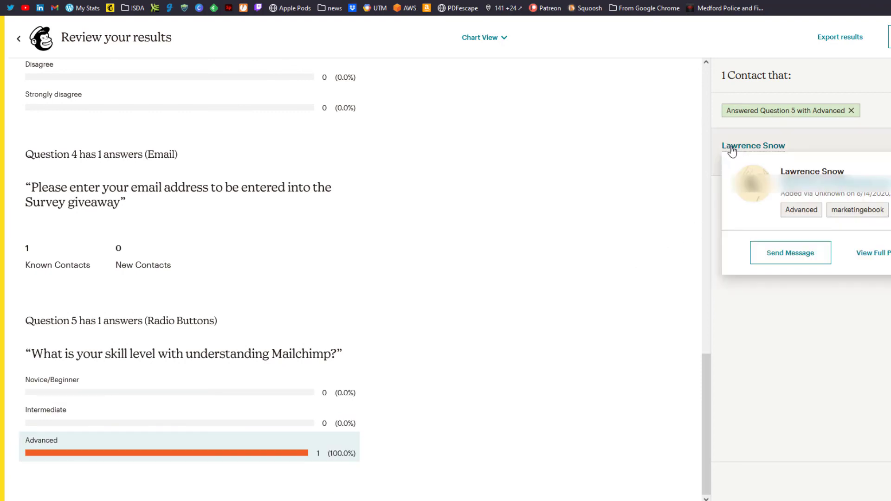